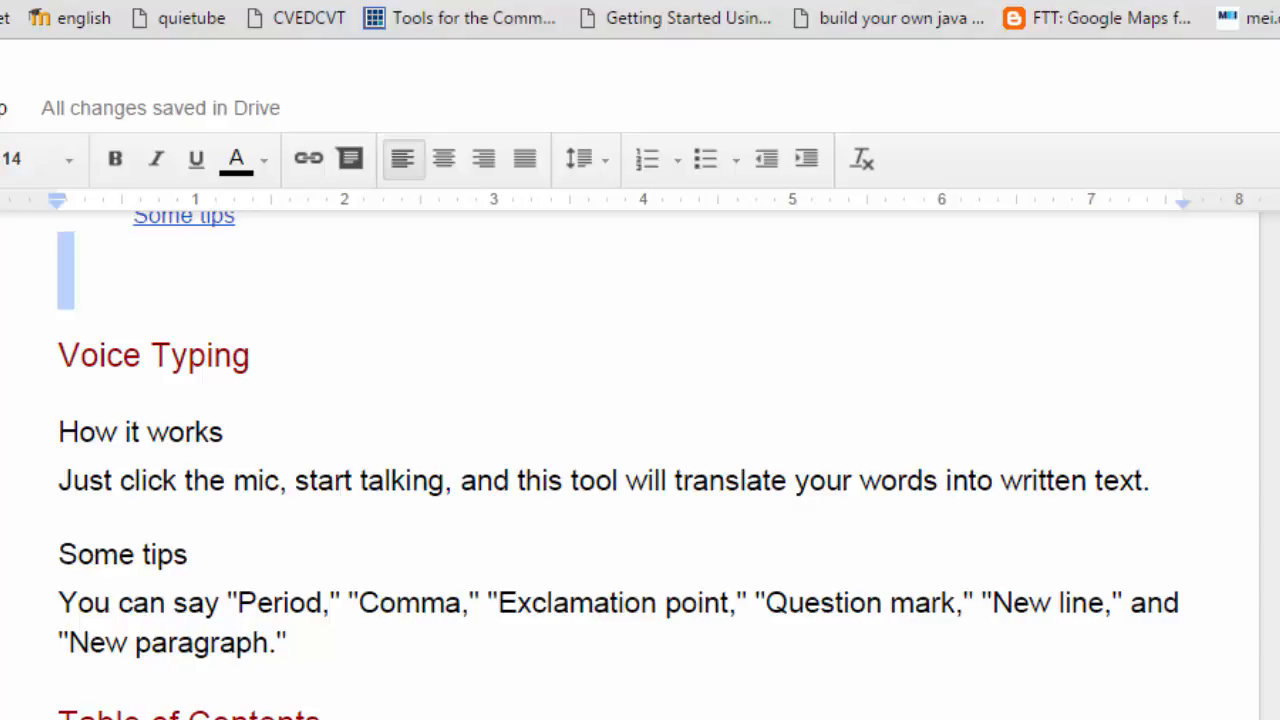
Add two blank lines after the Voice Typing tips paragraph.
double_click(331, 643)
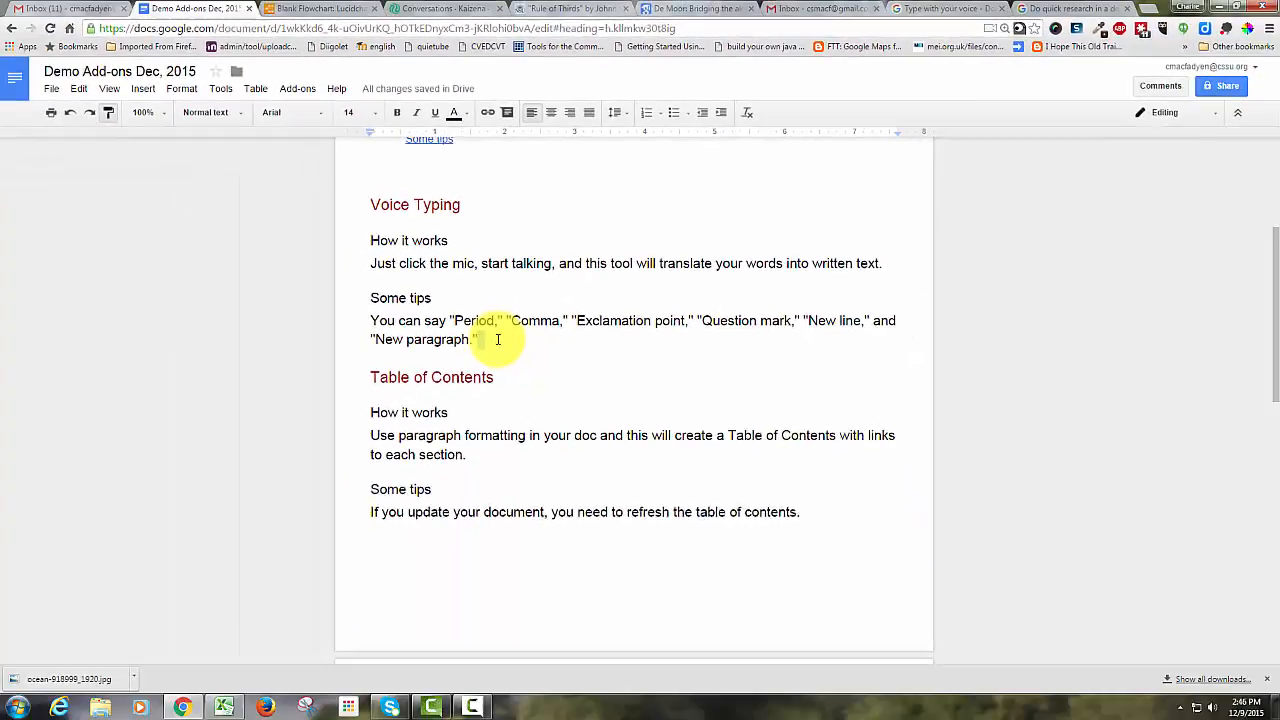
key(Return)
key(Return)
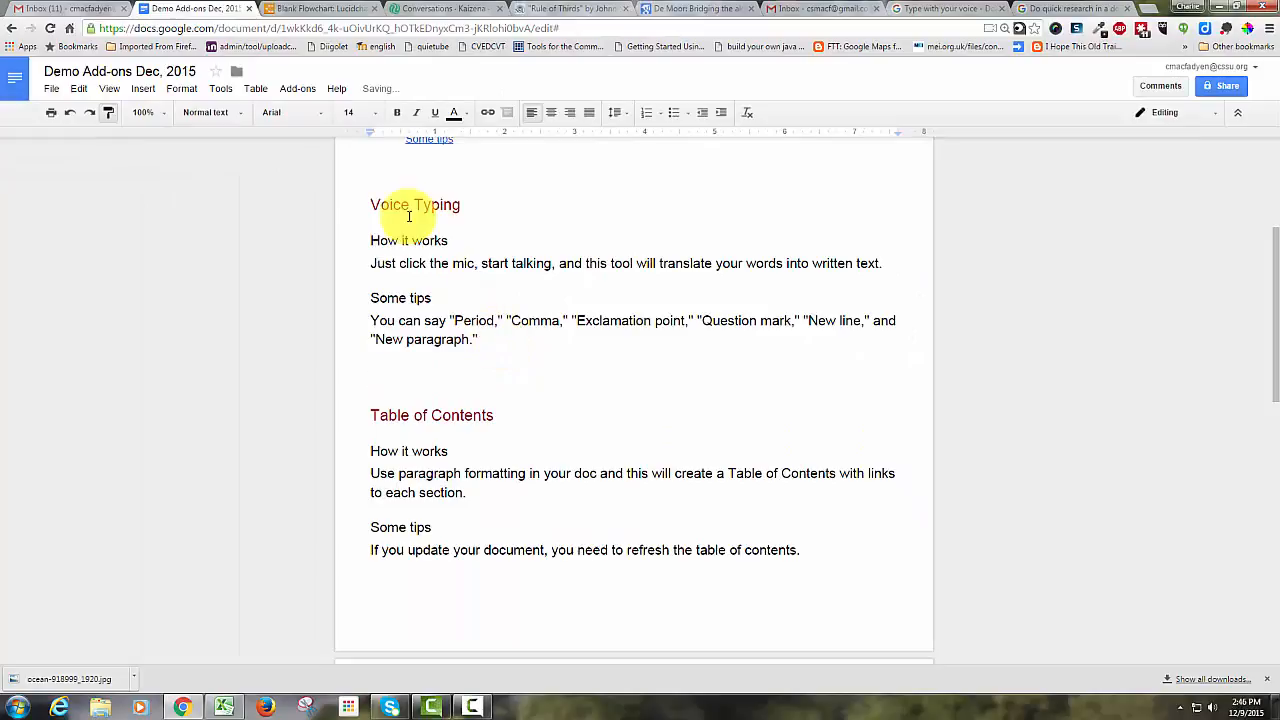
Use voice typing to dictate a greeting and two sentences about helping students who struggle with writing.
click(220, 89)
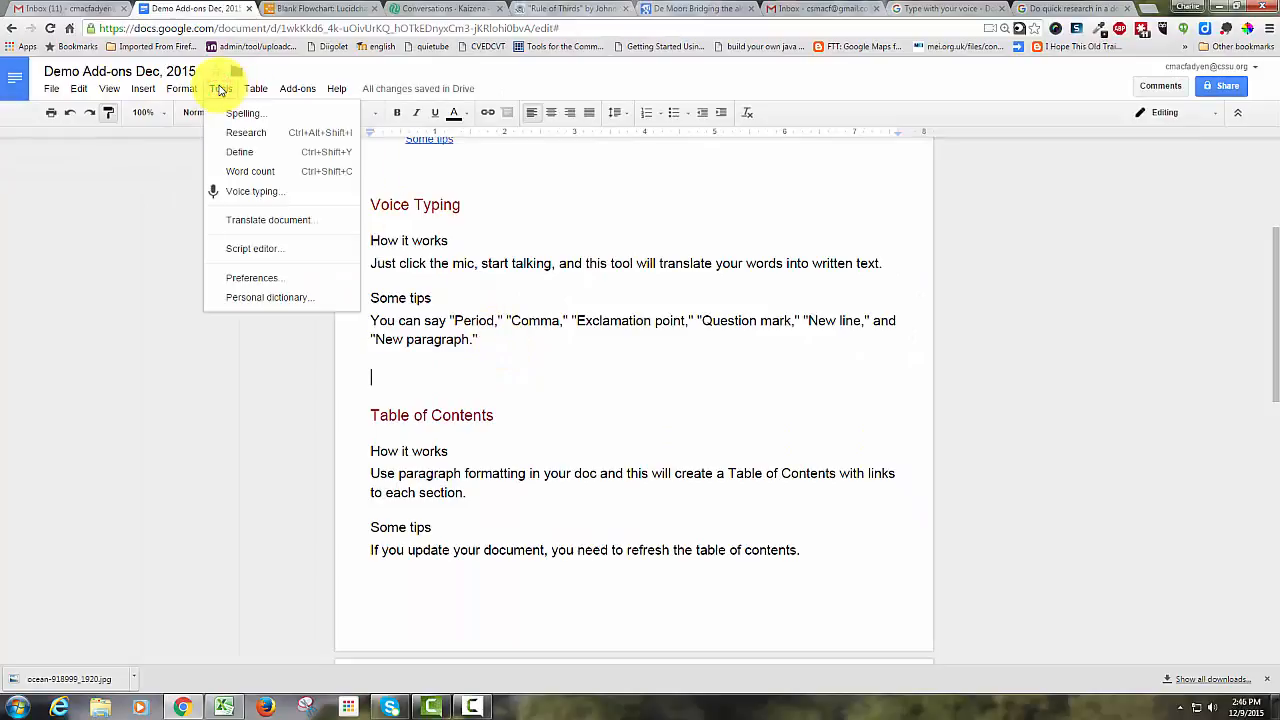
click(246, 191)
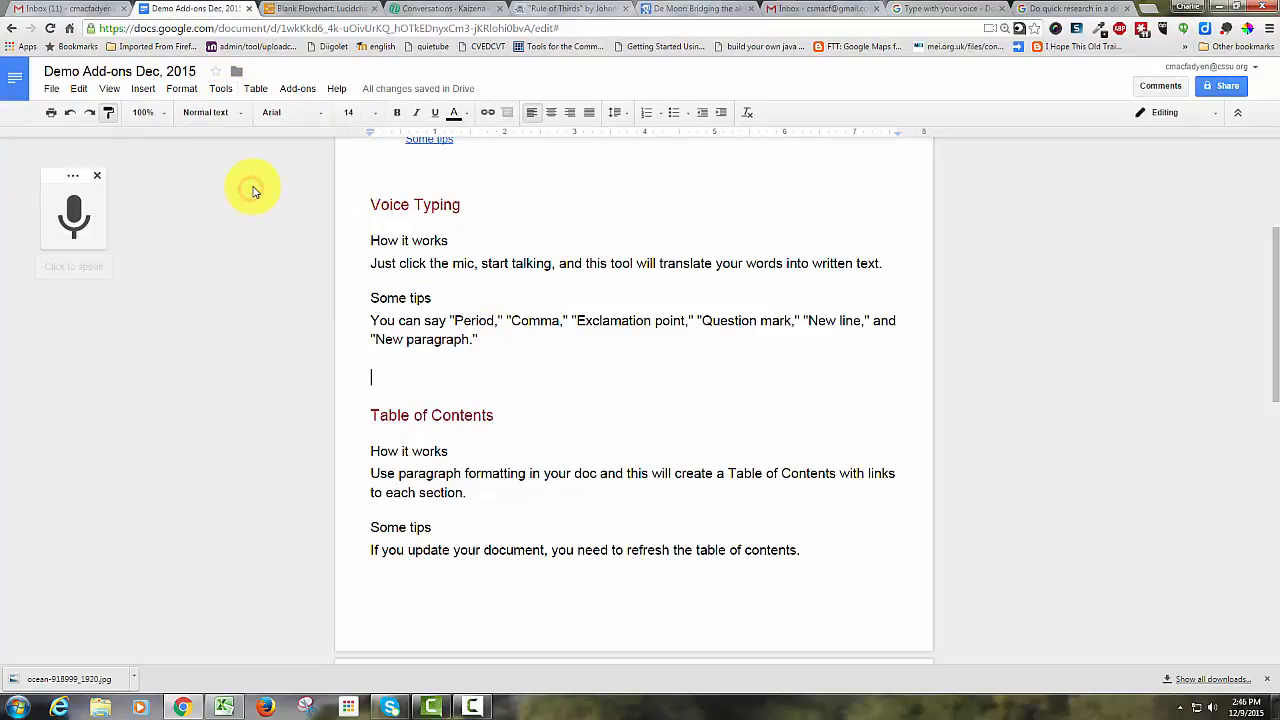
click(75, 217)
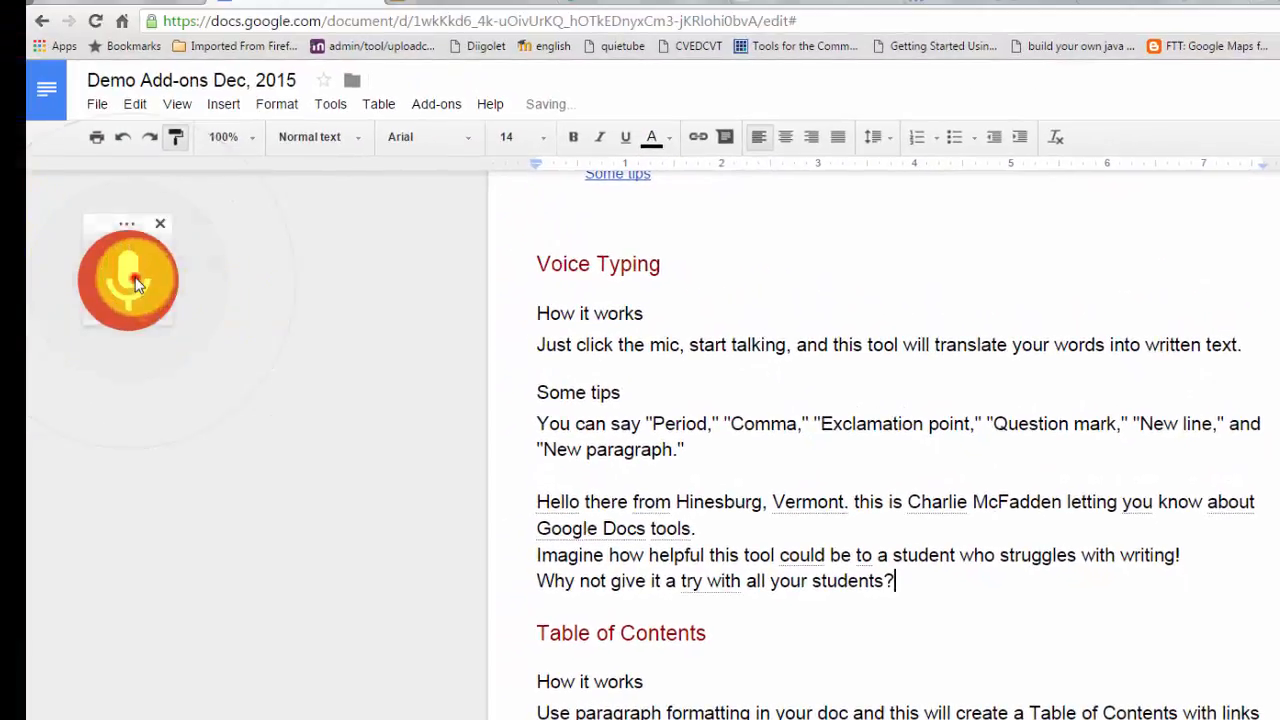
click(135, 283)
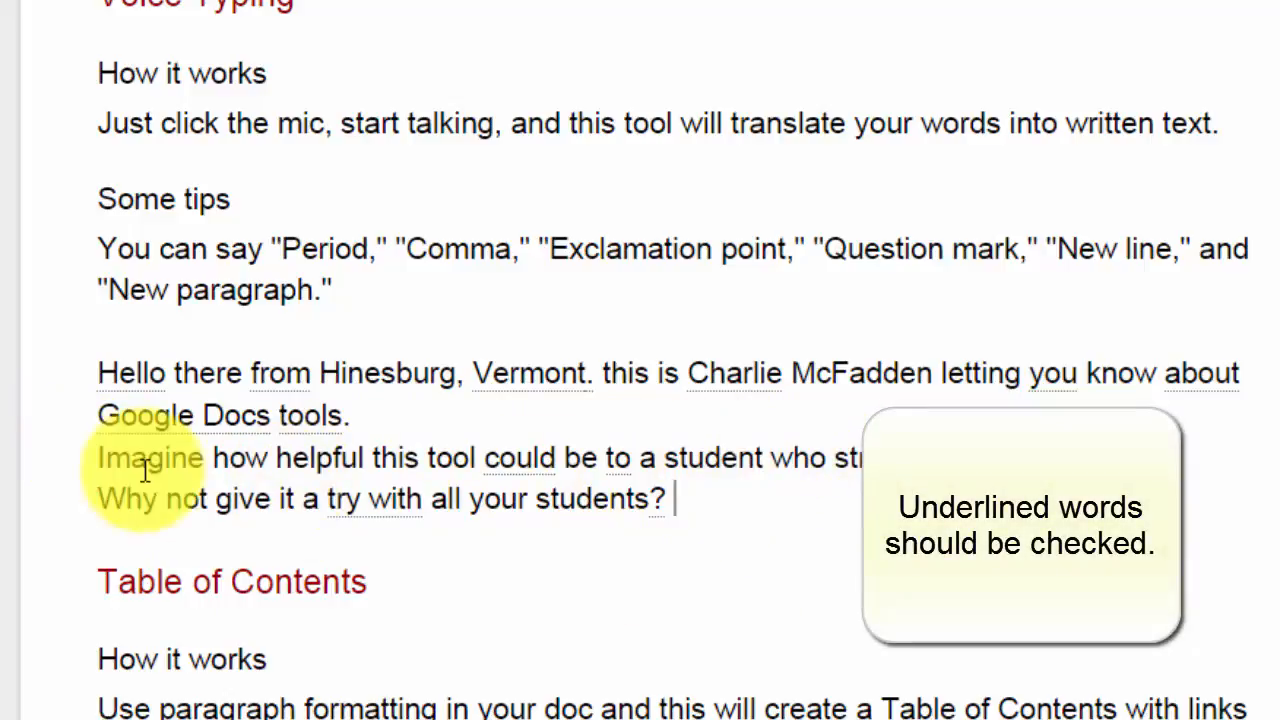
Check the spelling suggestions offered for underlined words in the dictated text.
right_click(123, 383)
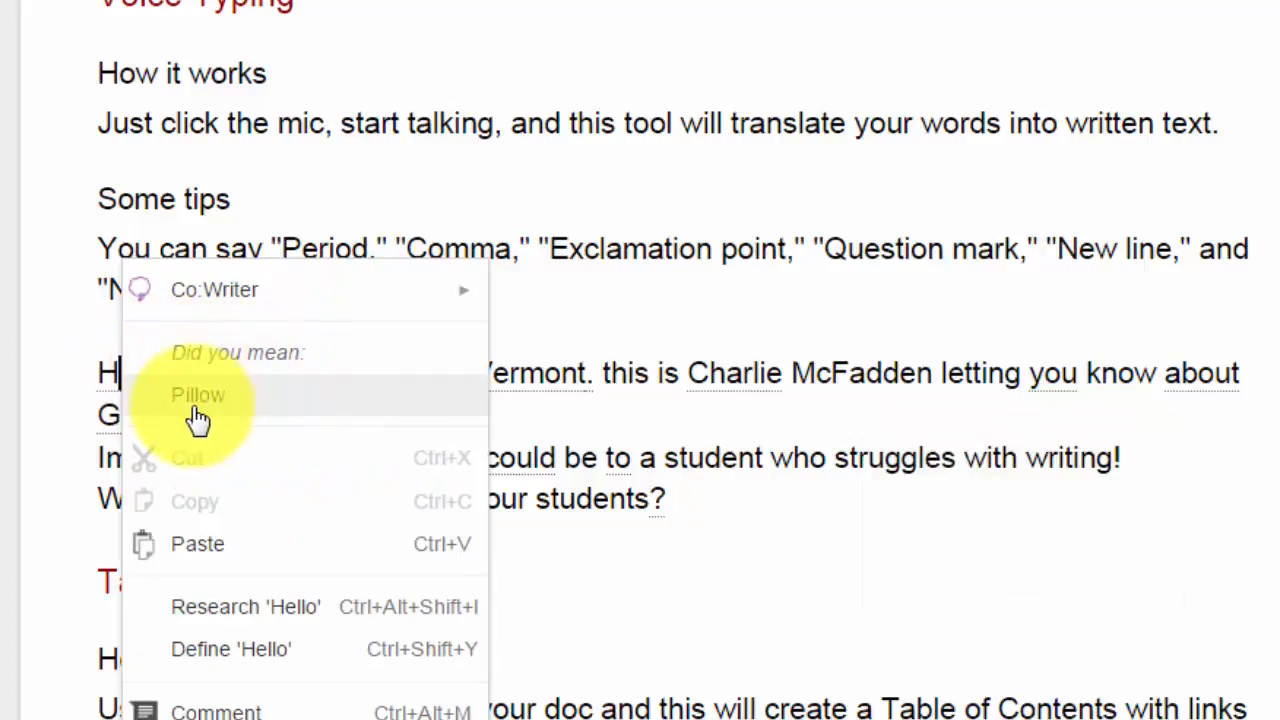
click(71, 371)
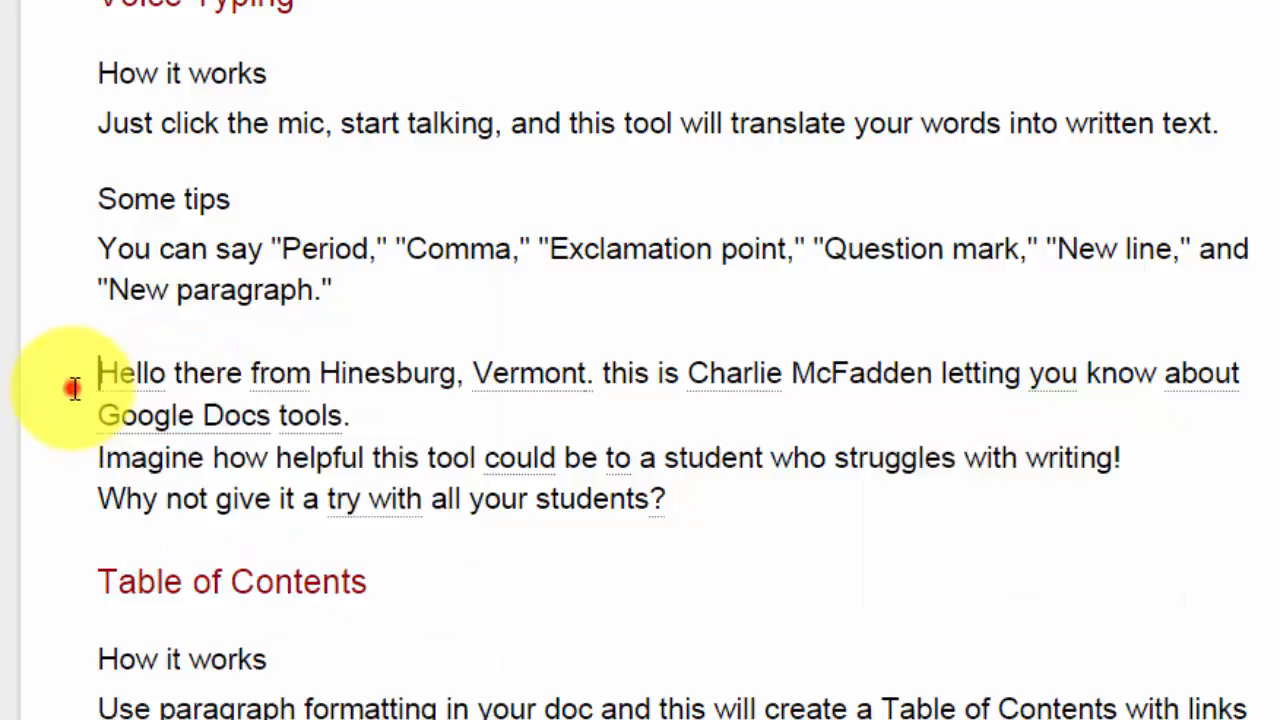
right_click(277, 373)
click(155, 375)
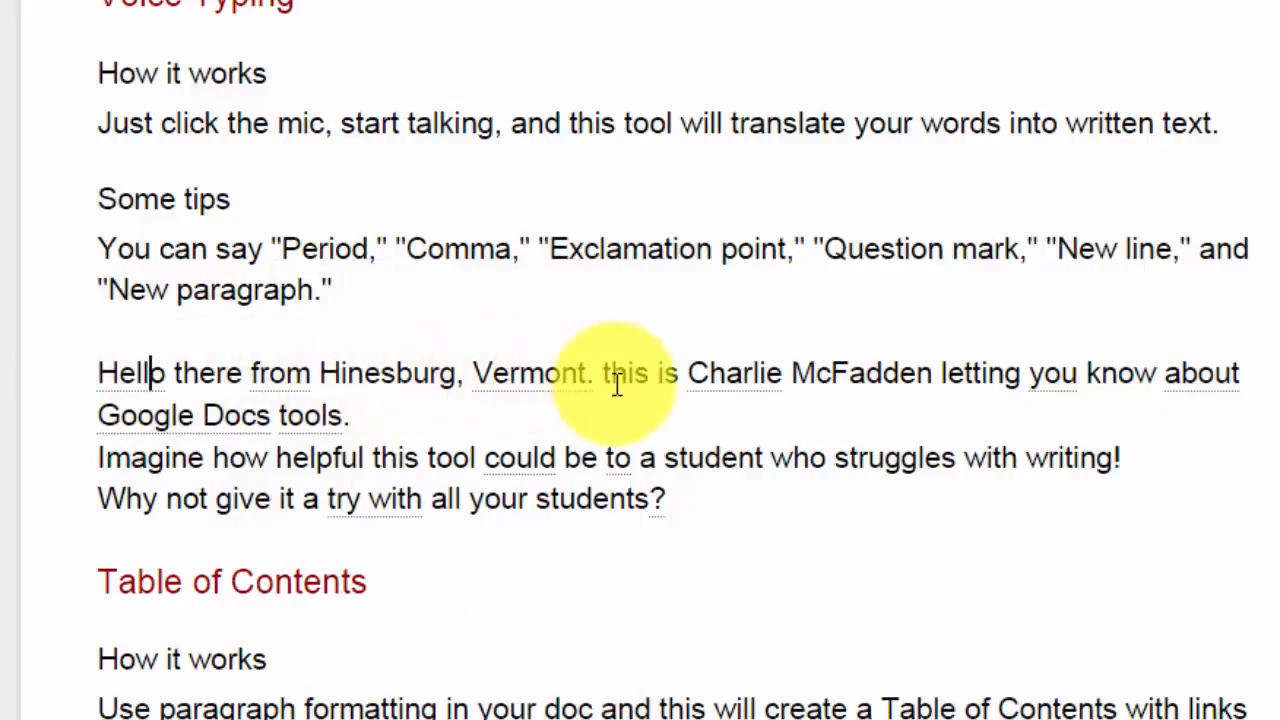
Correct the spelling of the surname in the dictated sentence.
click(893, 373)
key(BackSpace)
text(y)
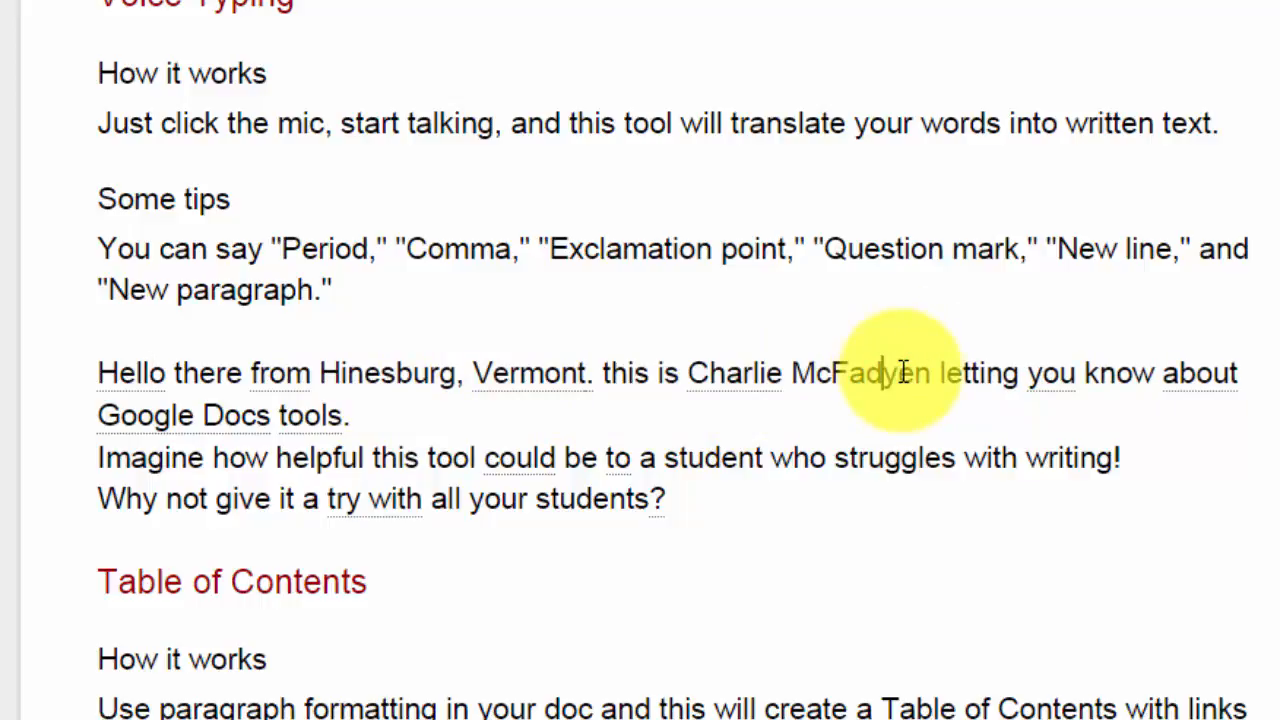
key(Left)
text(a)
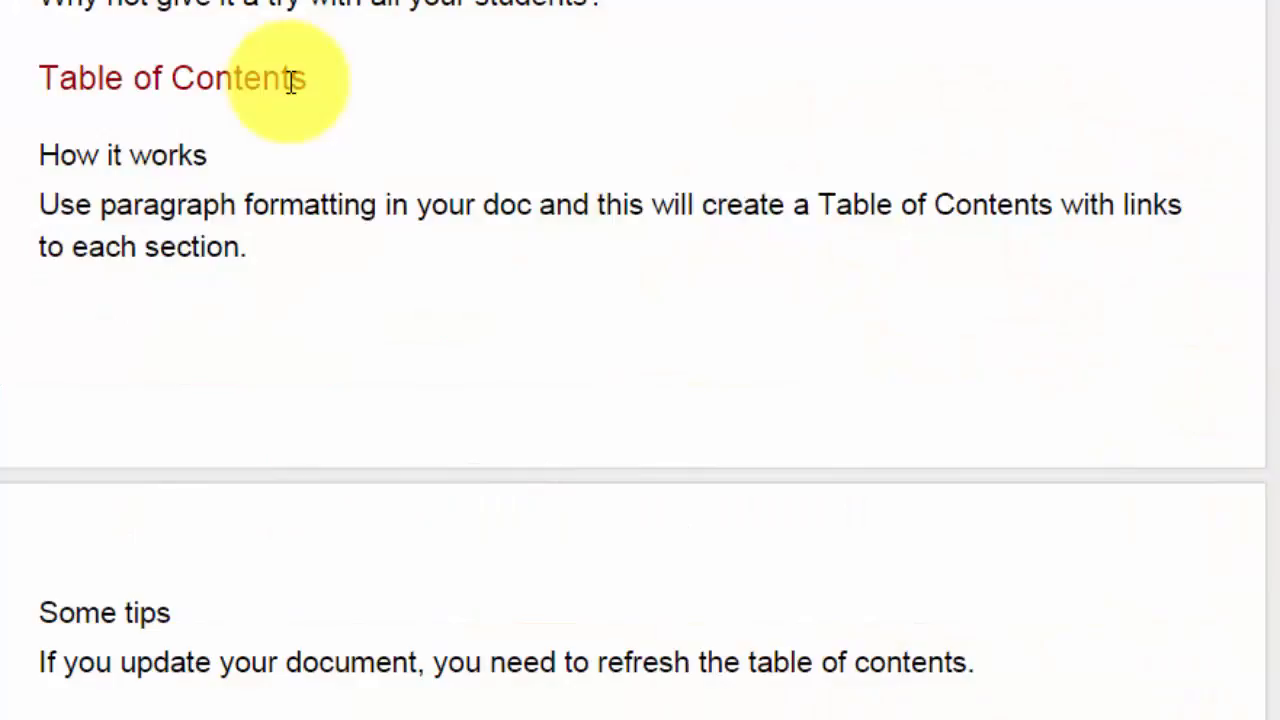
Follow the table-of-contents link to the Table of Contents section's 'How it works' heading.
scroll(291, 81, up, 10)
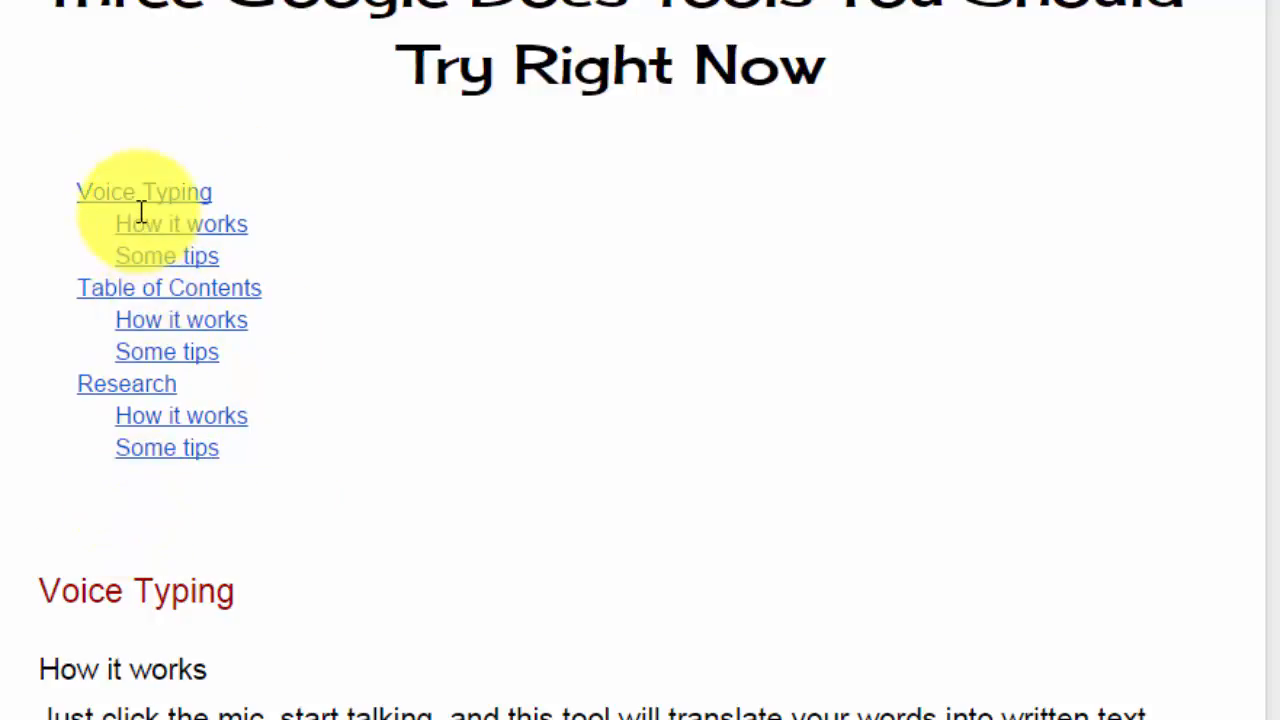
click(145, 328)
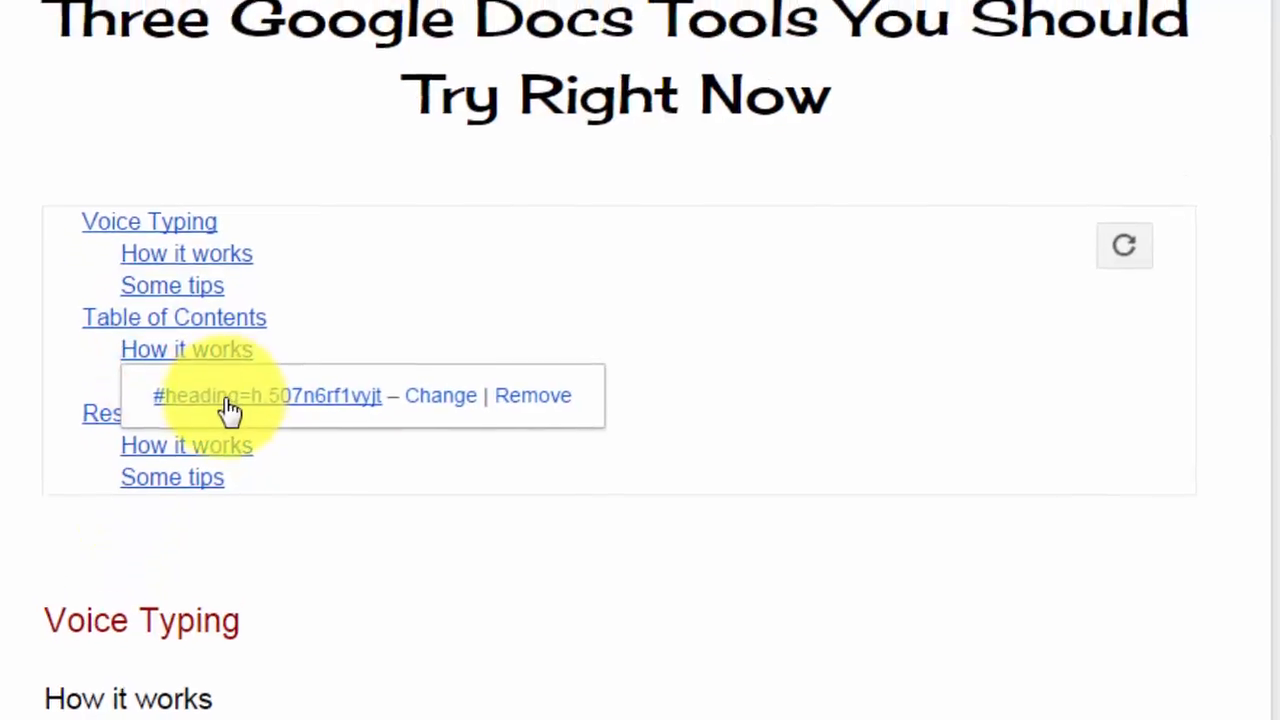
click(225, 375)
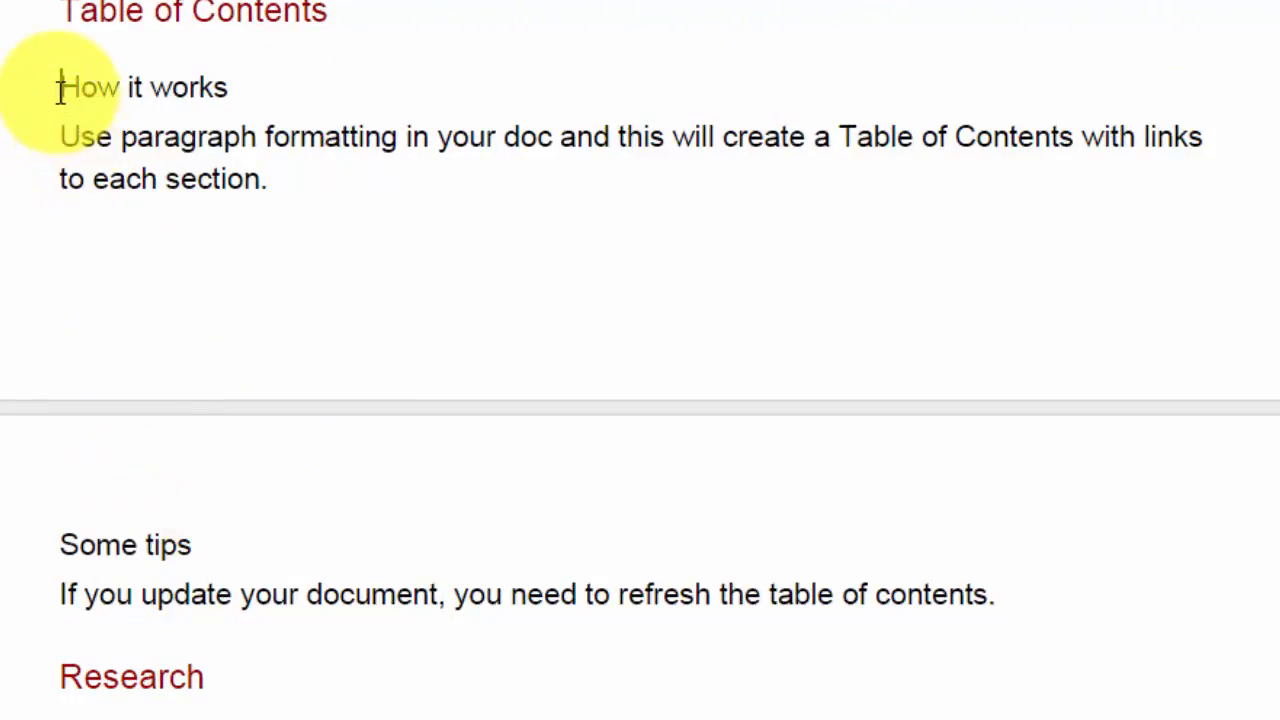
Select that 'How it works' heading and look at the table-of-contents insert option.
drag(60, 87, 258, 96)
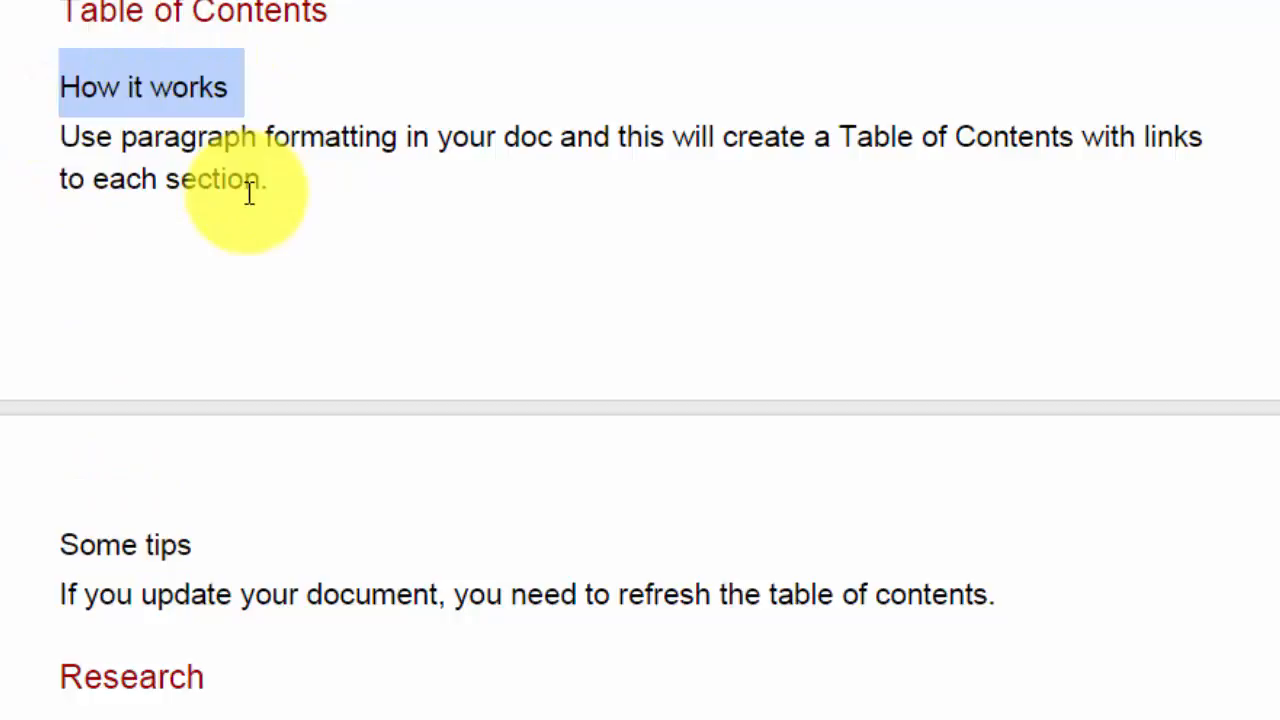
scroll(249, 193, up, 10)
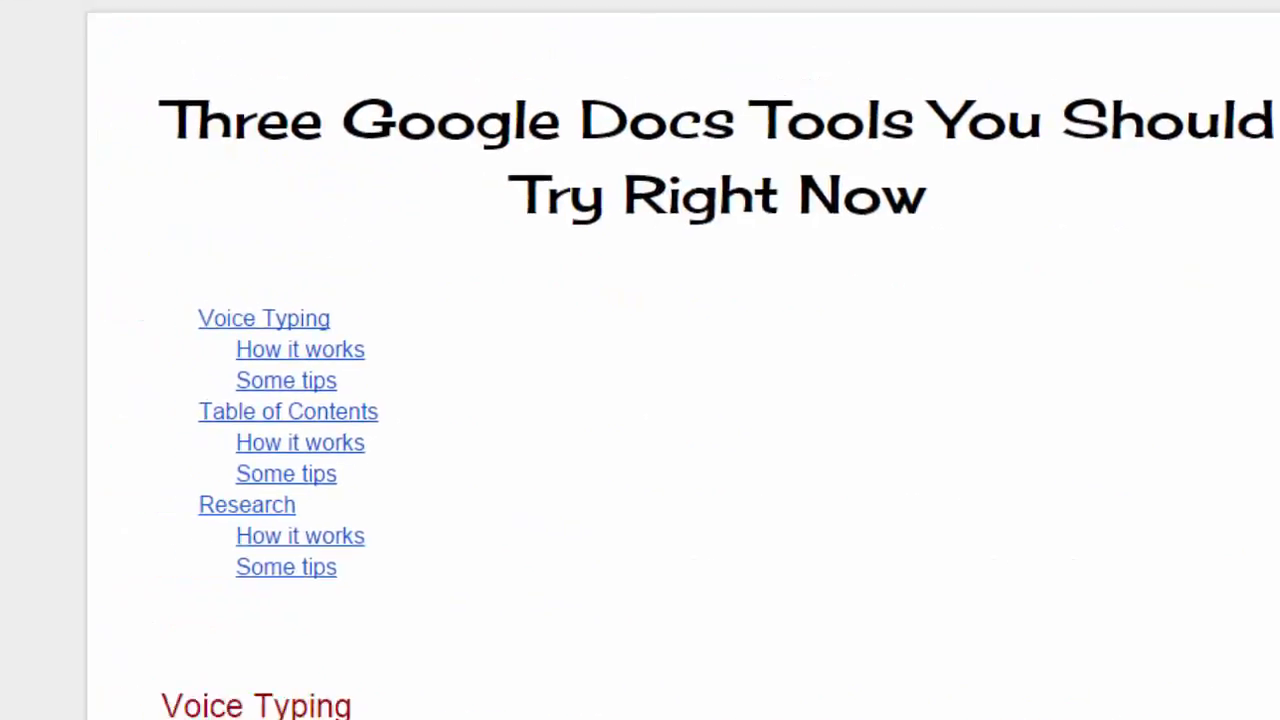
click(257, 38)
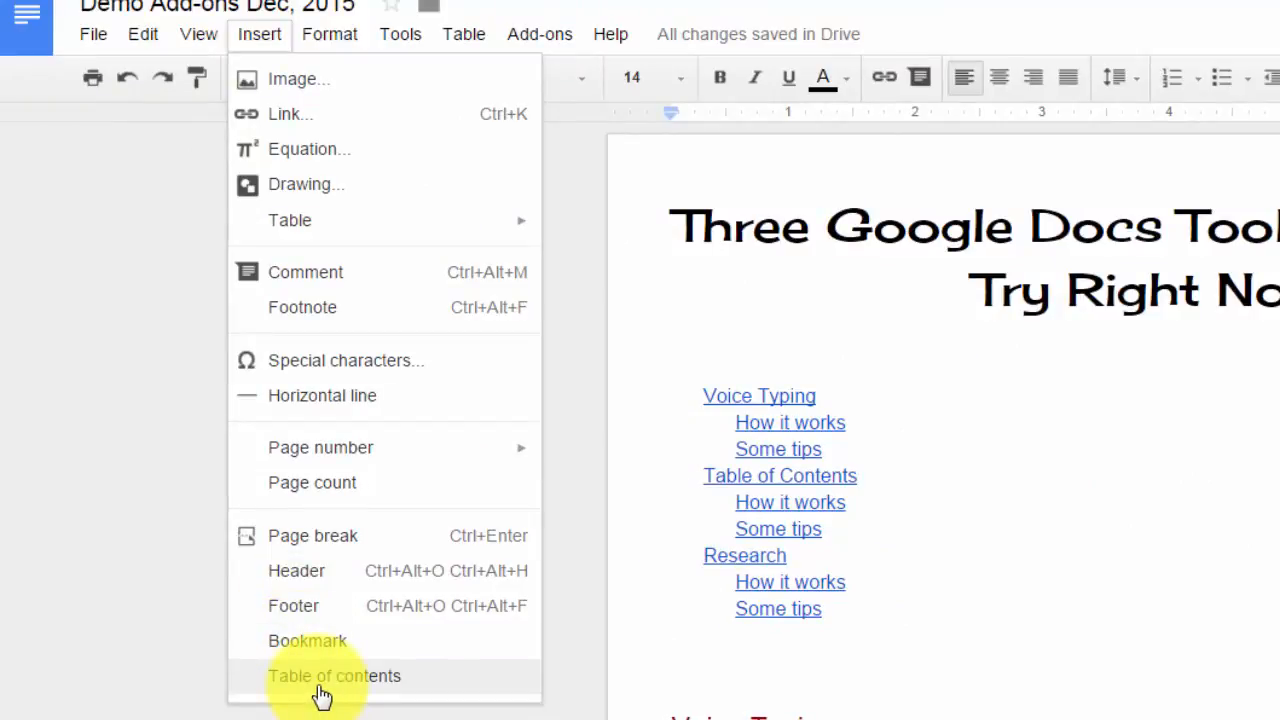
click(943, 513)
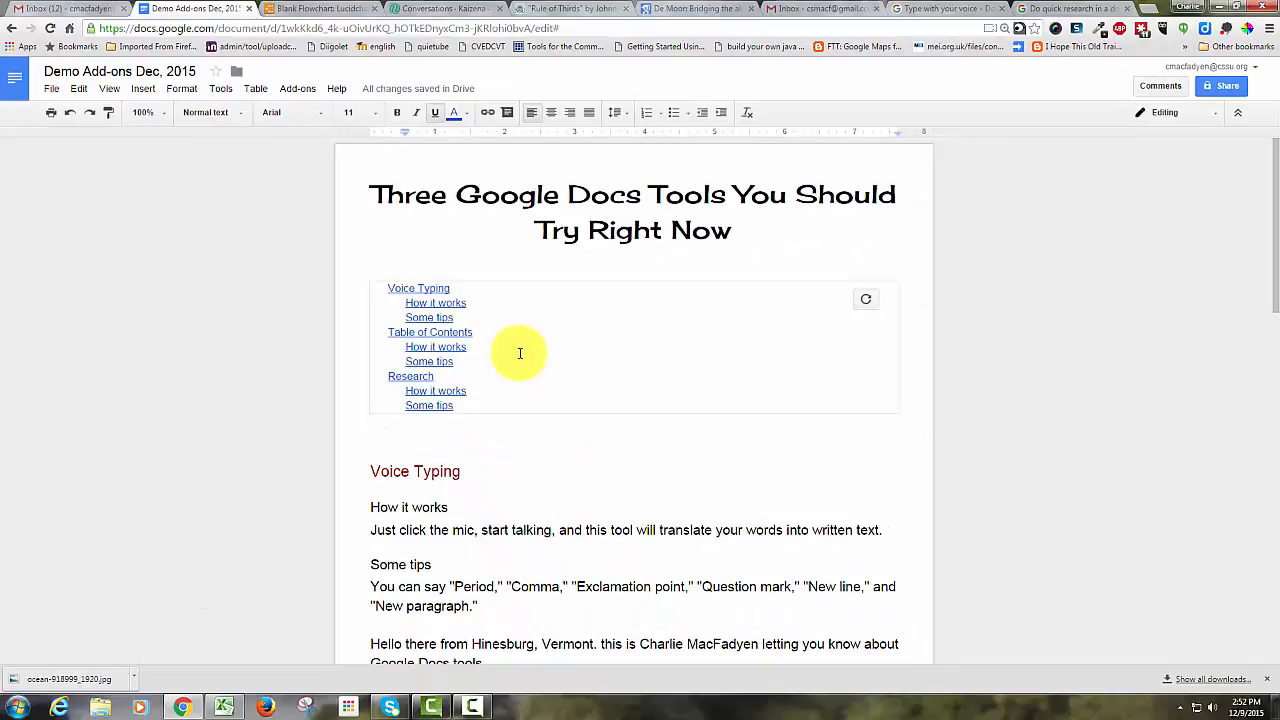
Inspect the paragraph styles of the Voice Typing 'Some tips' heading and its tip paragraph.
scroll(519, 353, down, 3)
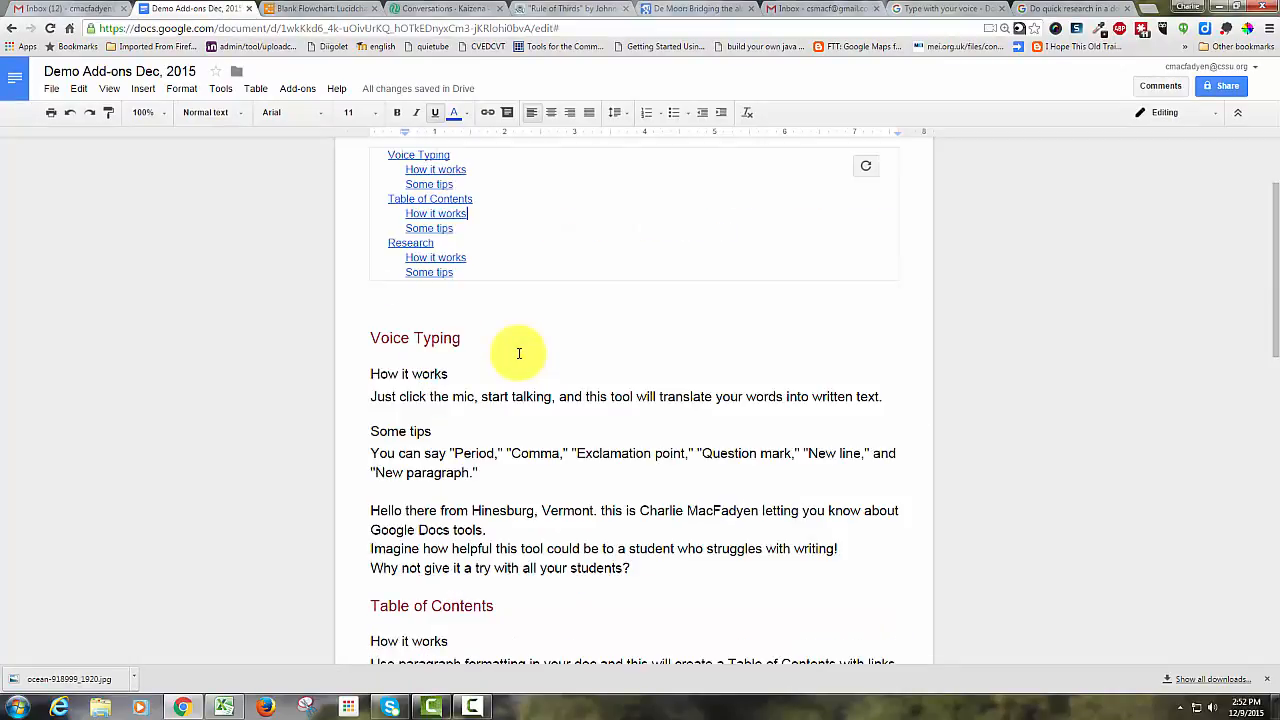
scroll(519, 353, down, 1)
triple_click(452, 306)
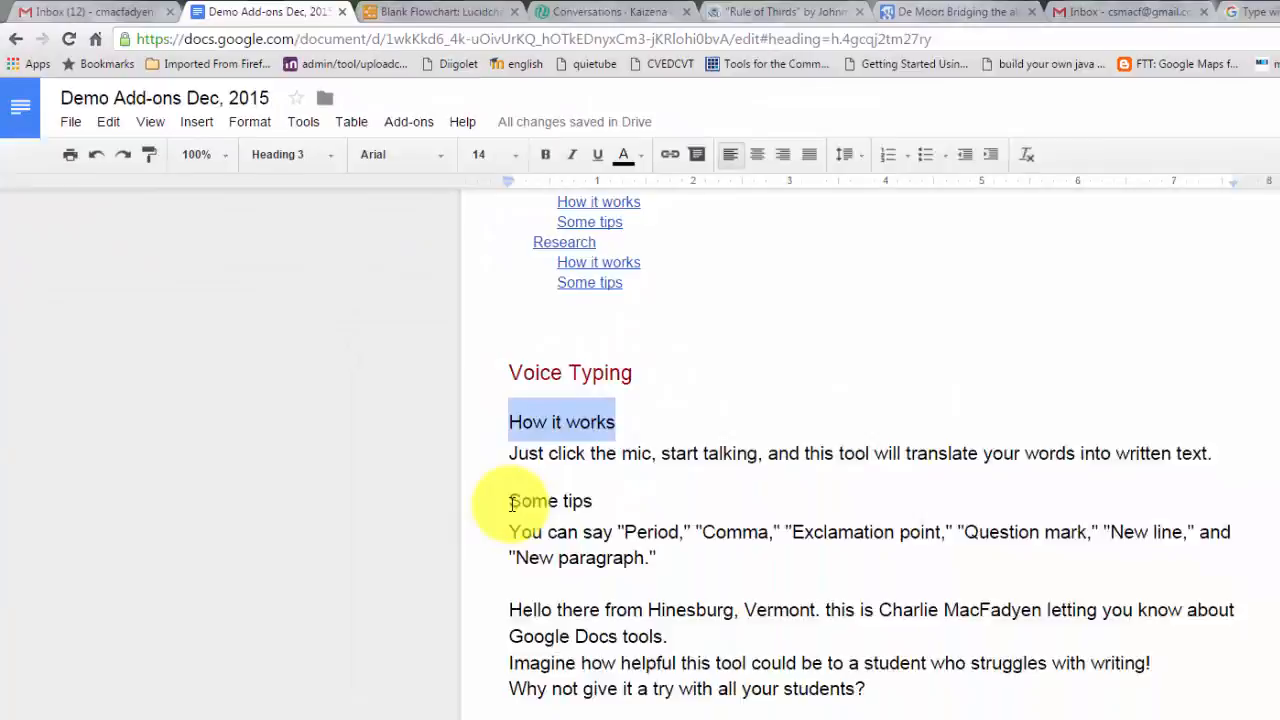
drag(370, 364, 436, 365)
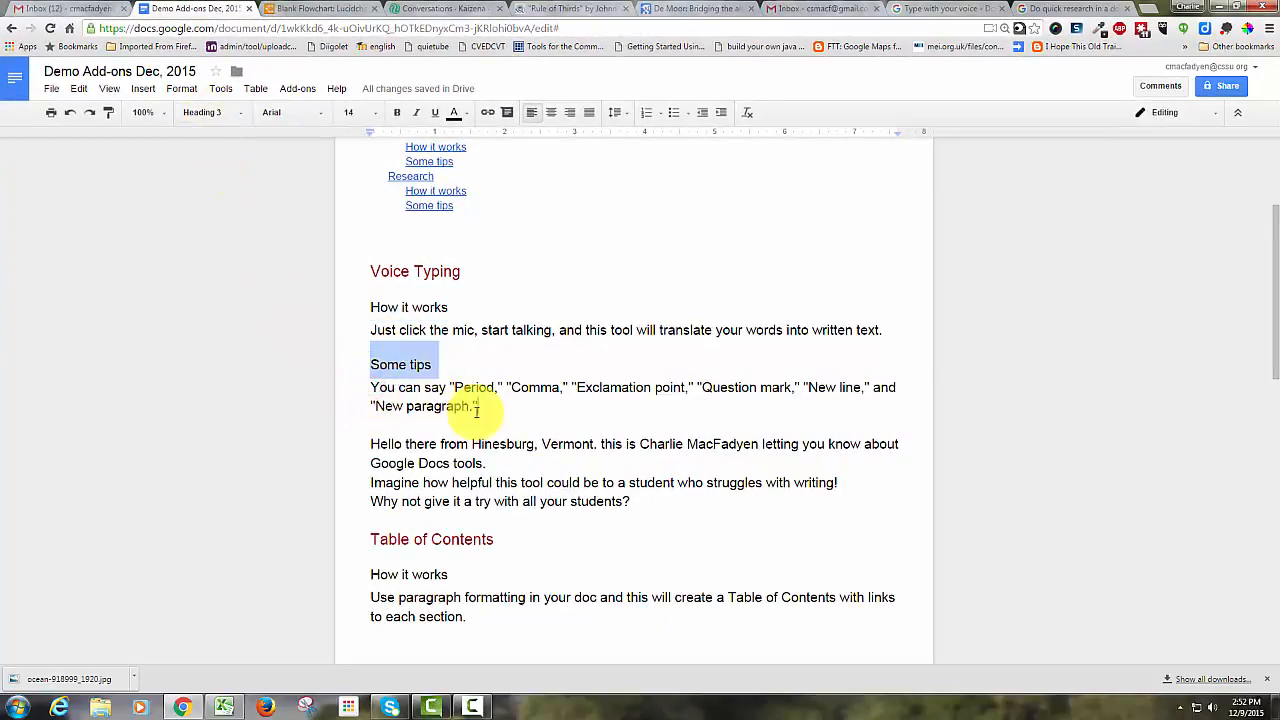
triple_click(433, 387)
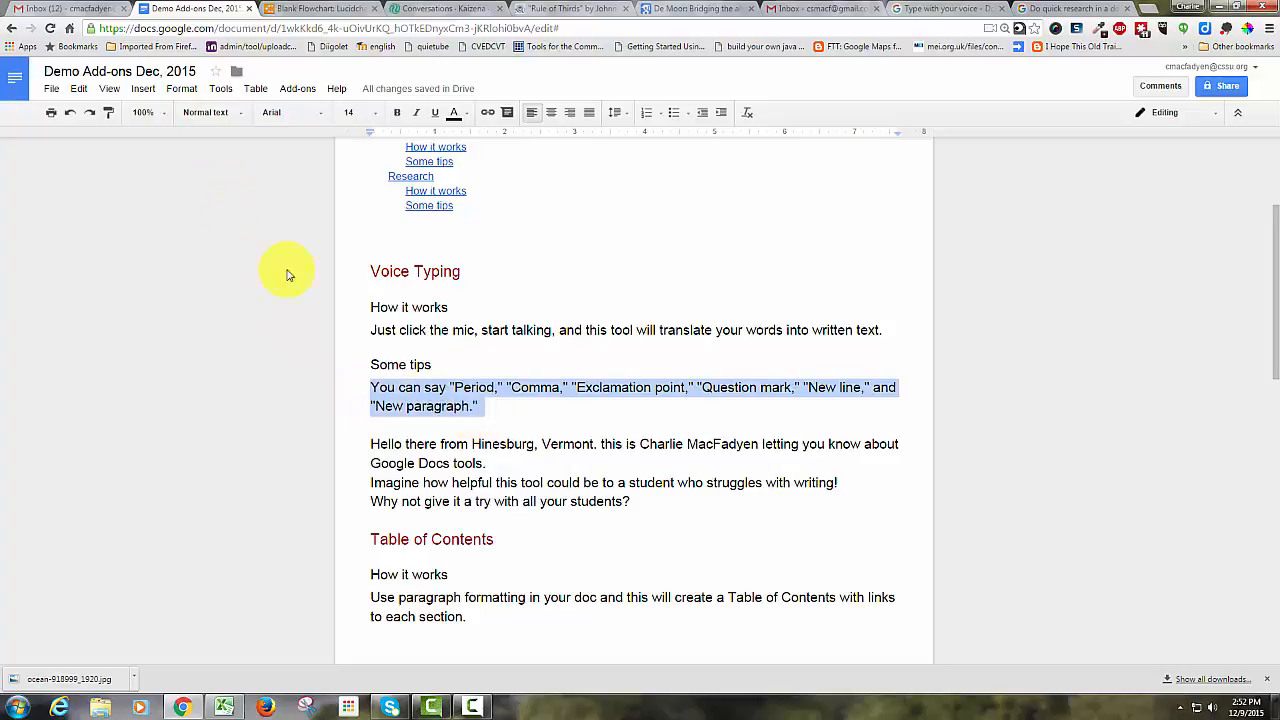
click(242, 117)
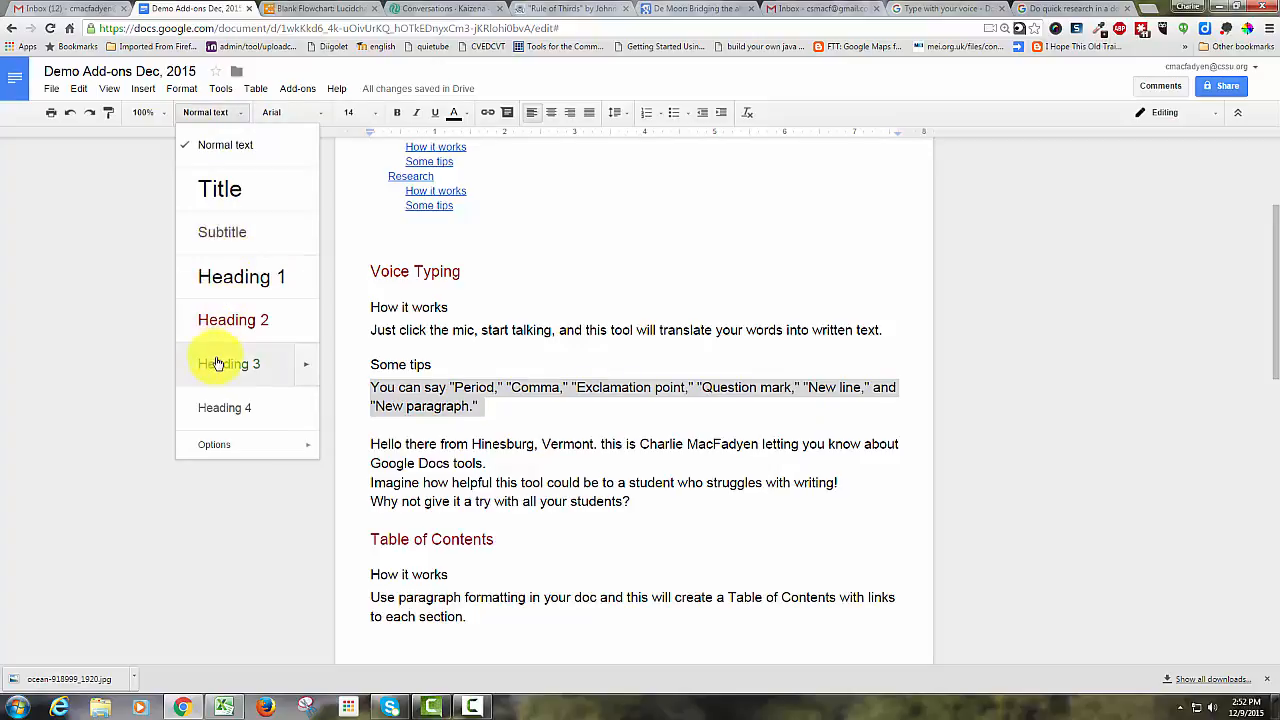
mouse_move(216, 452)
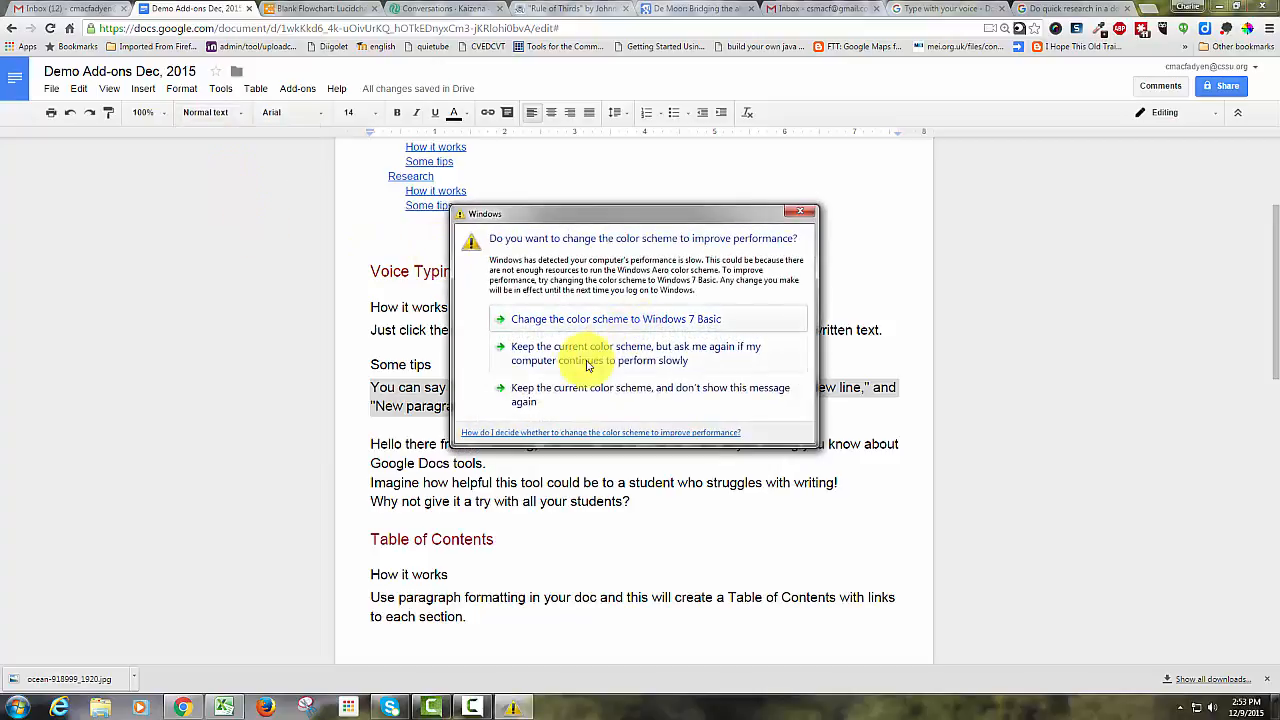
click(559, 398)
Check the heading styles of the Voice Typing heading and its 'How it works' subheading.
scroll(491, 391, up, 2)
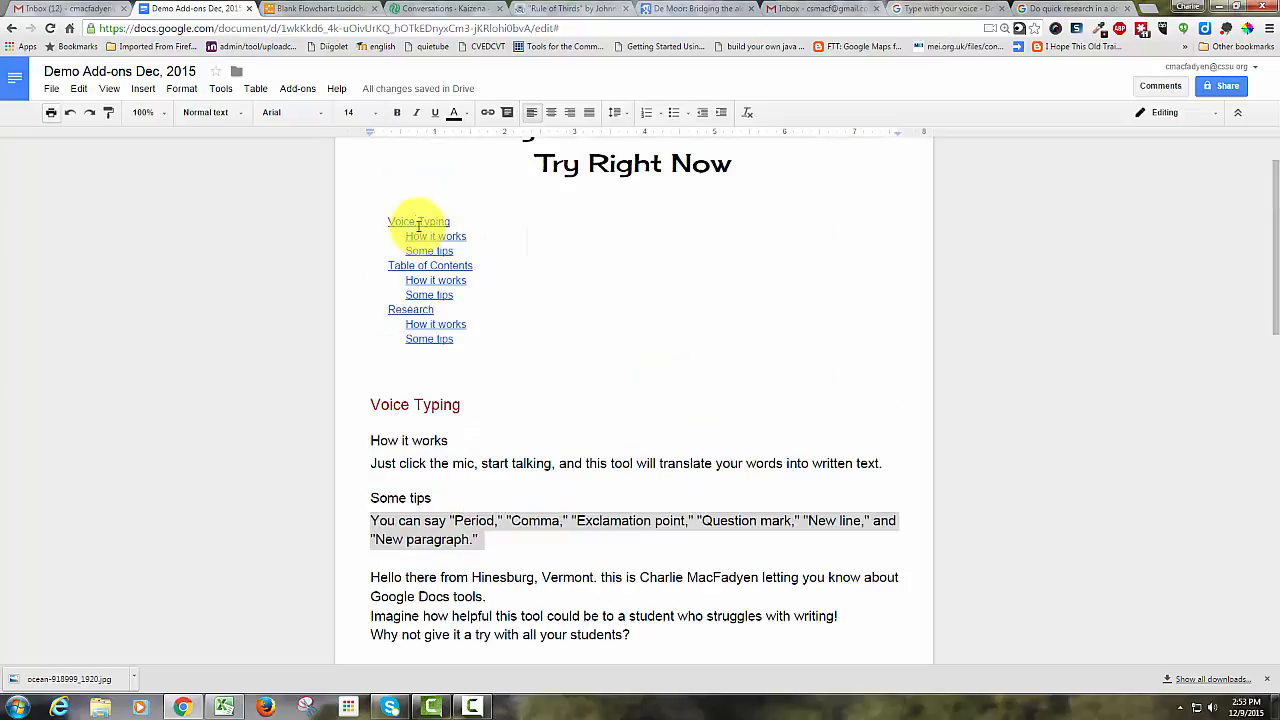
click(392, 405)
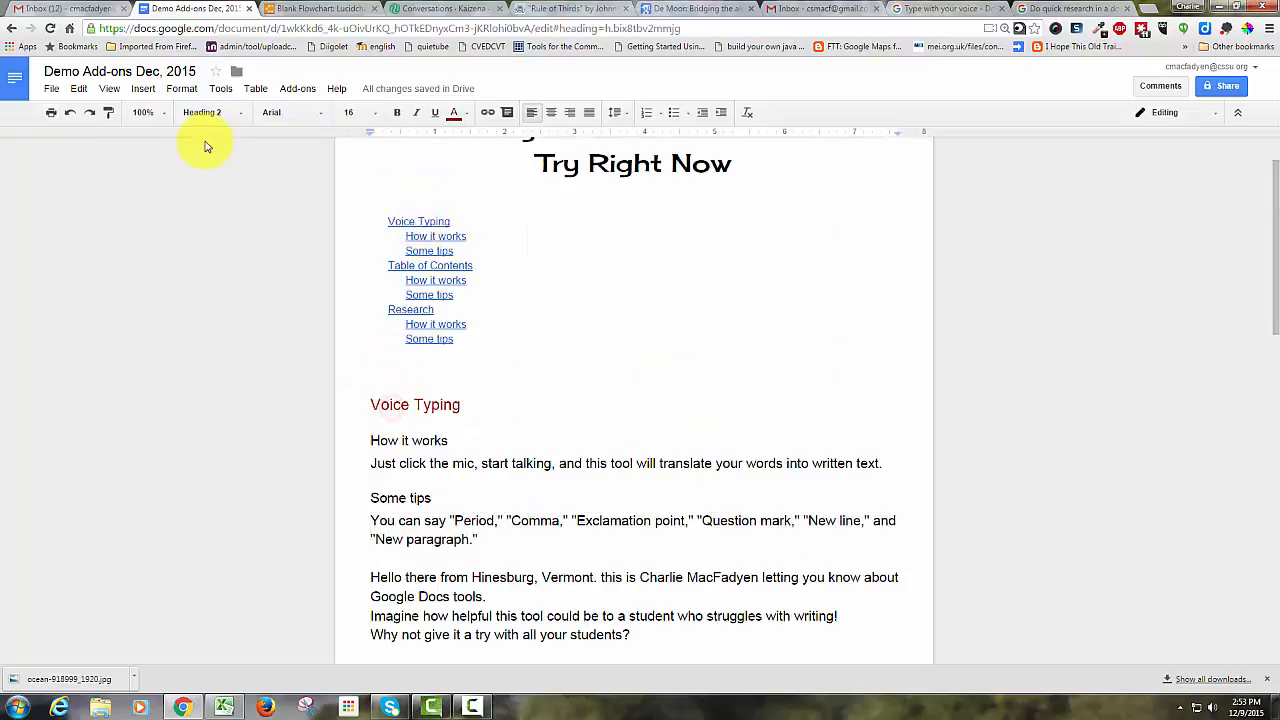
click(397, 440)
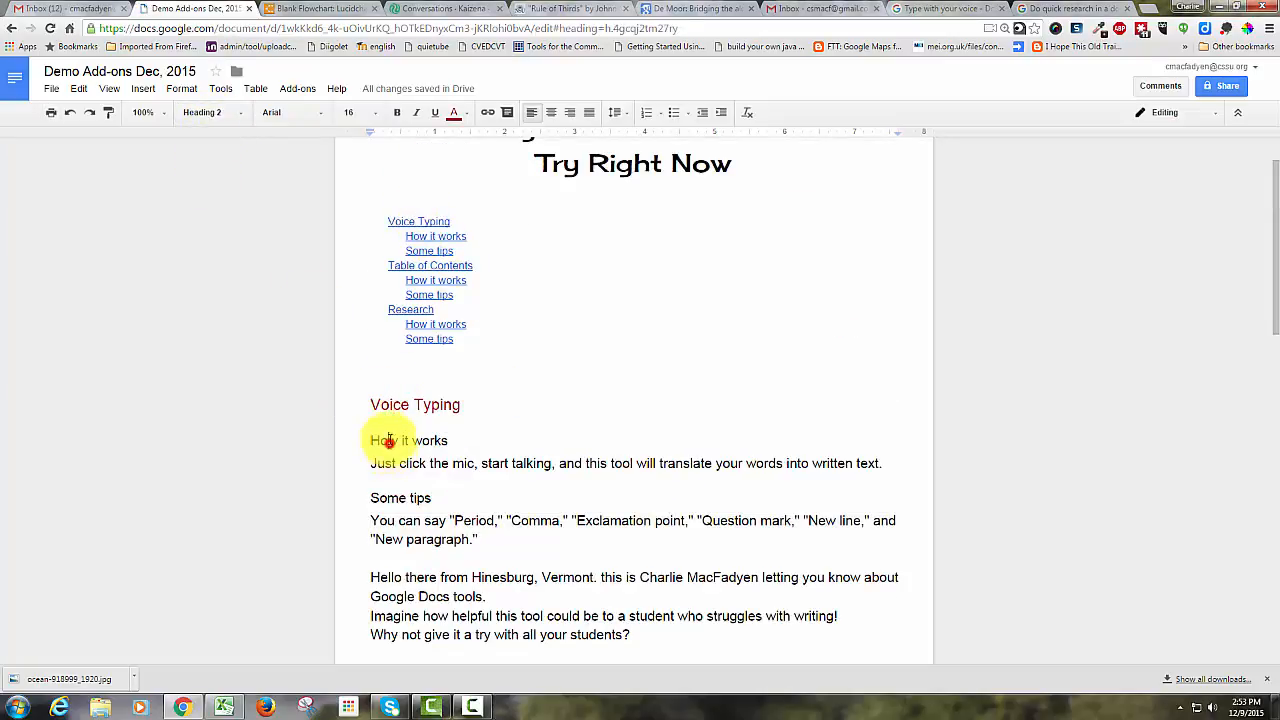
click(423, 236)
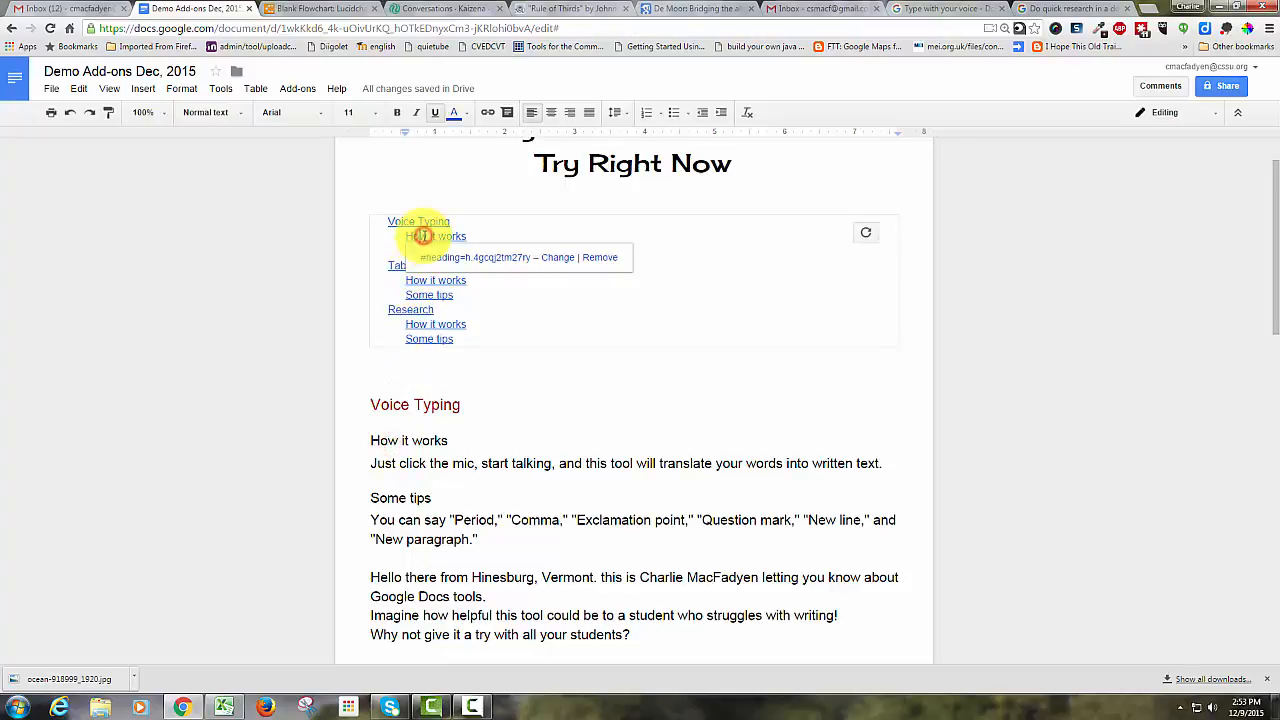
click(430, 463)
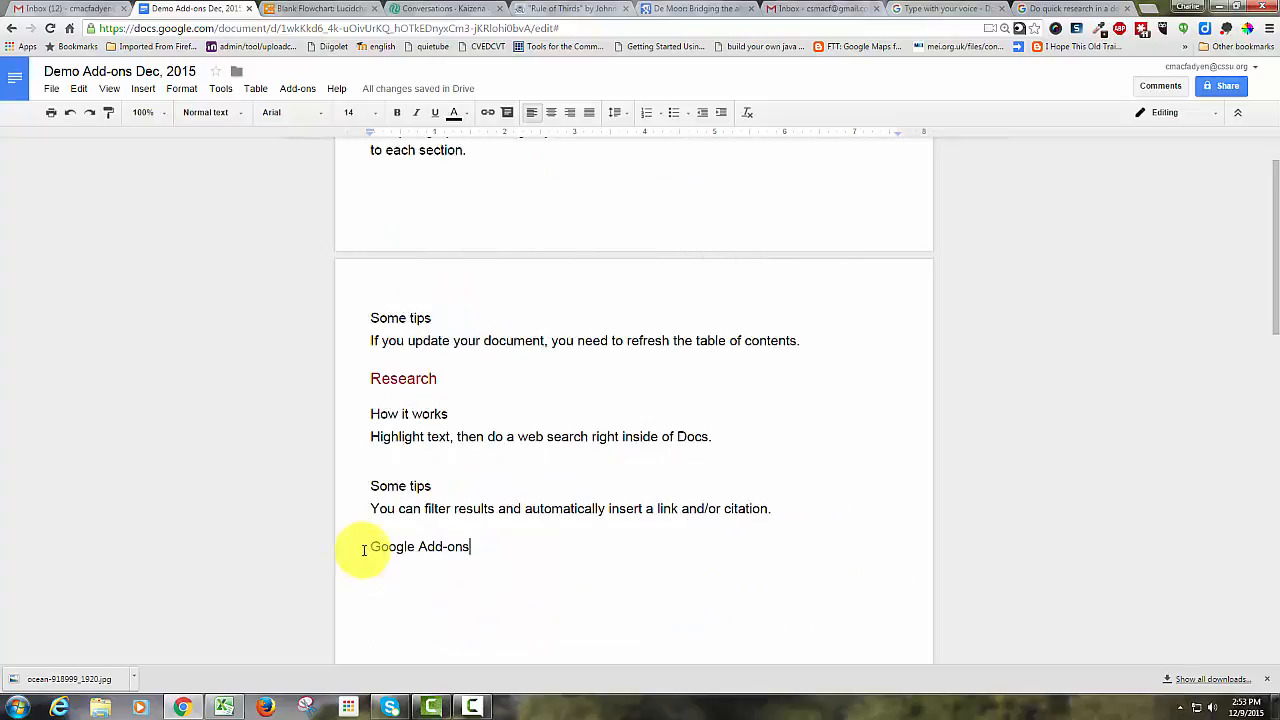
Apply the Heading 2 style to the 'Google Add-ons' line at the end of the document.
drag(350, 546, 504, 548)
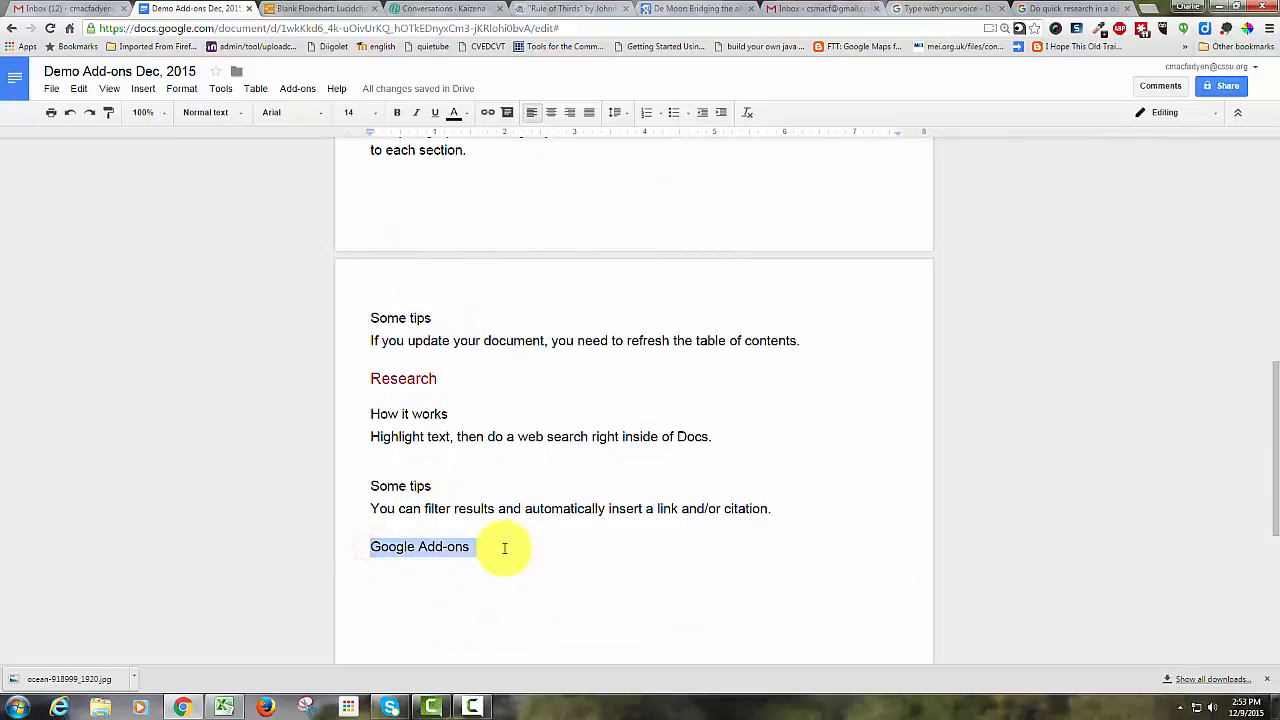
click(215, 113)
click(241, 327)
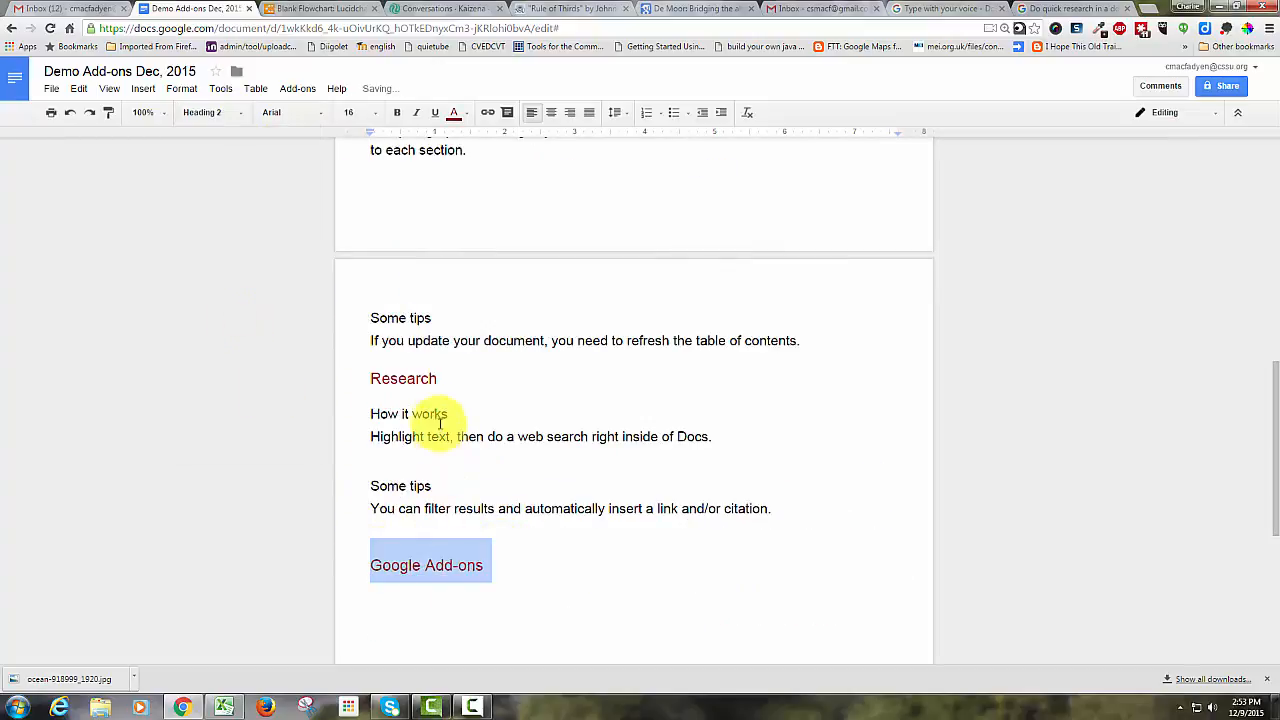
Refresh the table of contents at the top of the document.
scroll(421, 389, up, 2)
scroll(414, 294, up, 6)
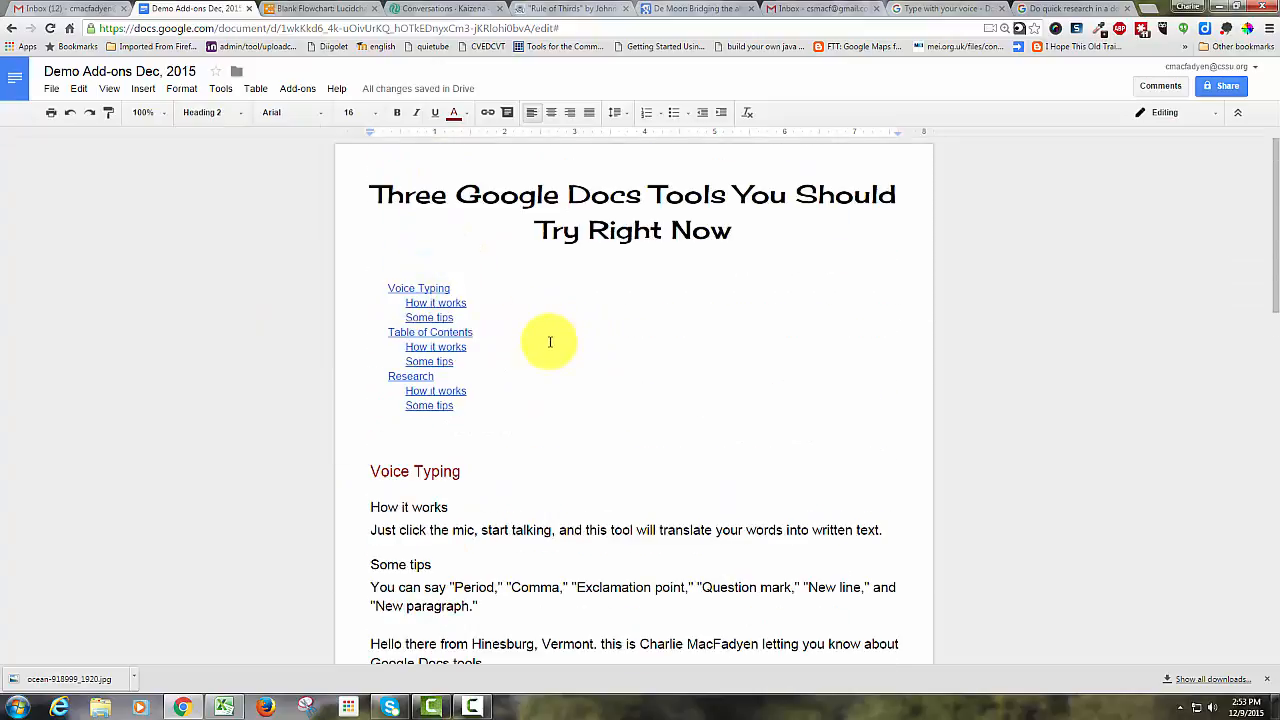
click(550, 341)
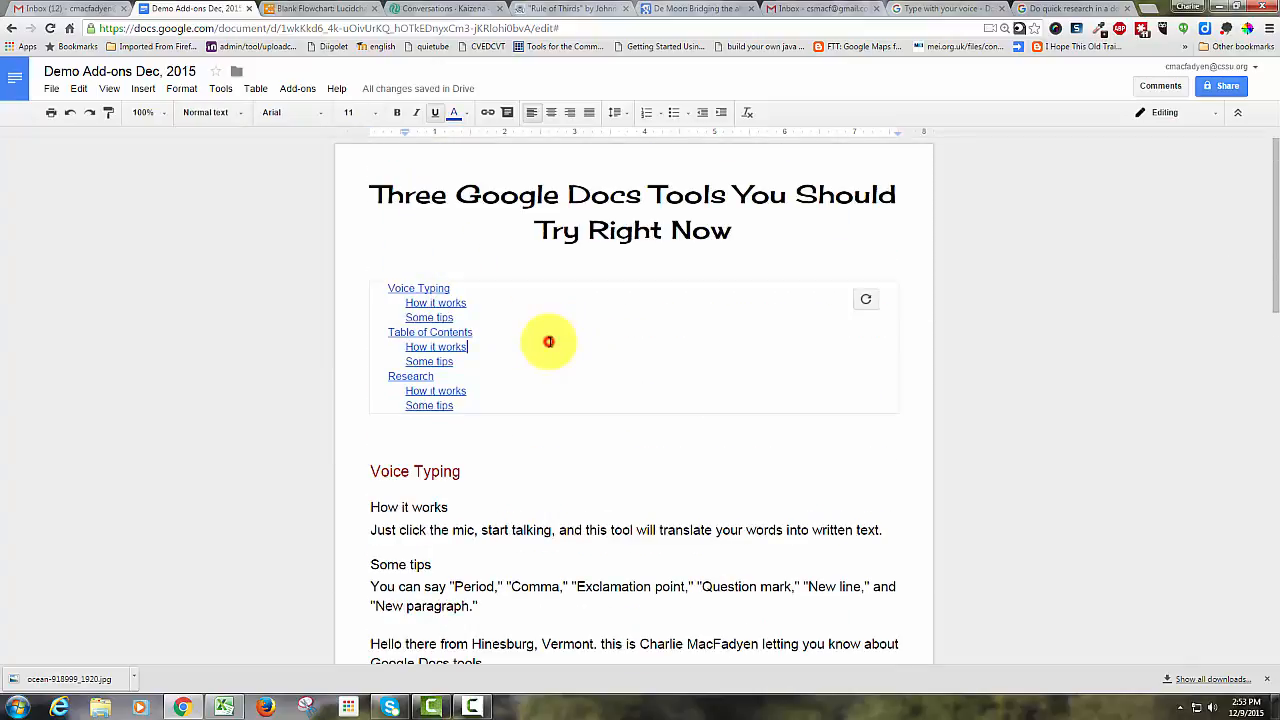
click(866, 300)
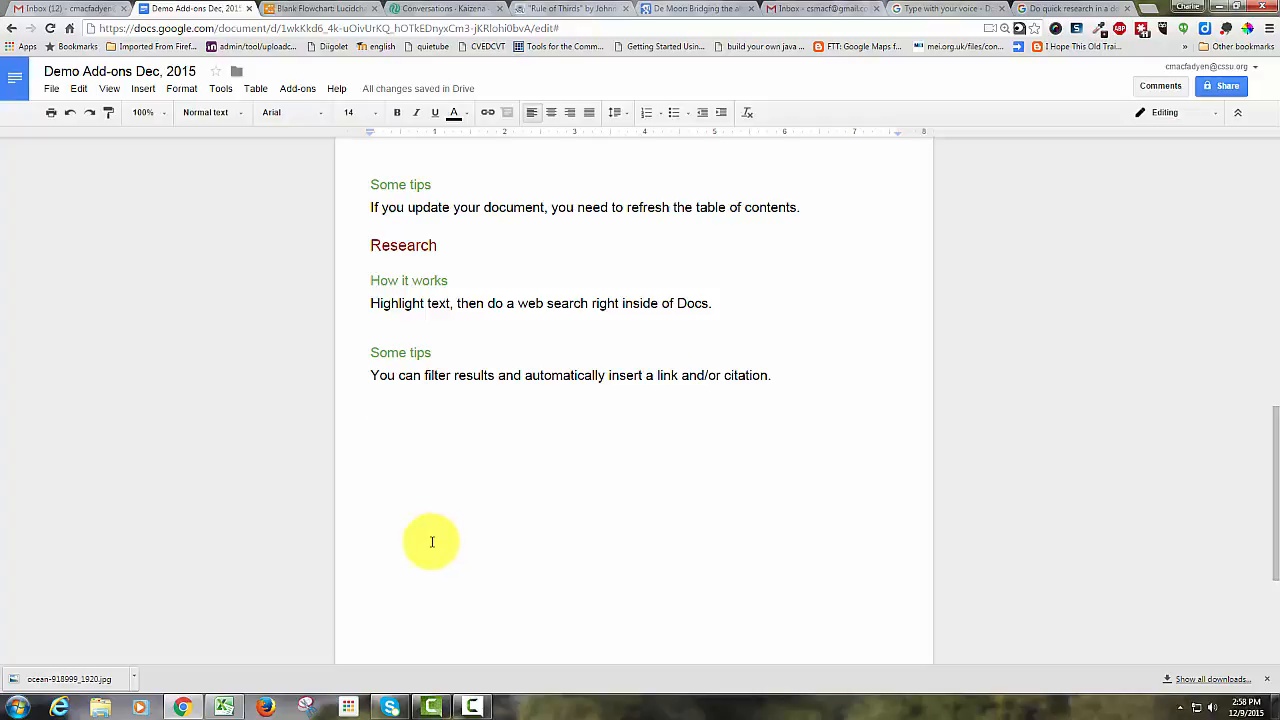
Paste the sentence 'The rule of thirds is an important concept.' below the Research tips.
text(The rule of thirds is an important concept.)
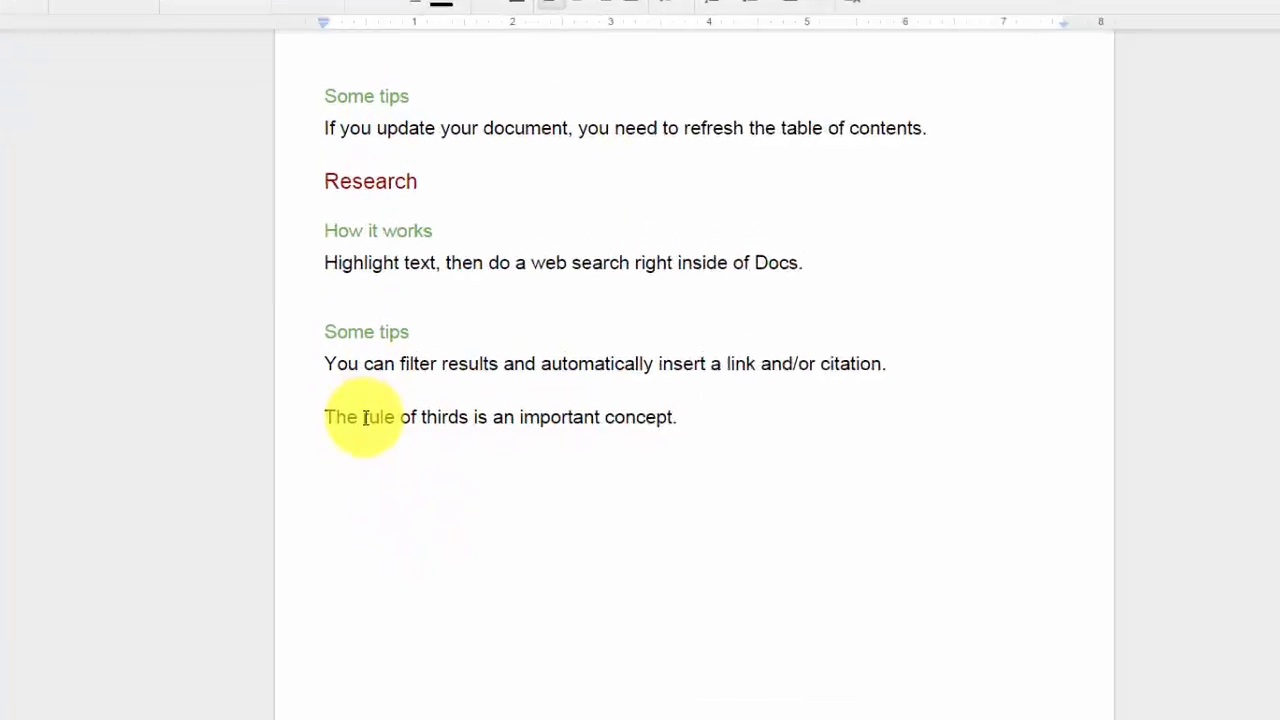
Select the phrase 'rule of thirds' in the new sentence and open the Research tool to search for it.
double_click(252, 429)
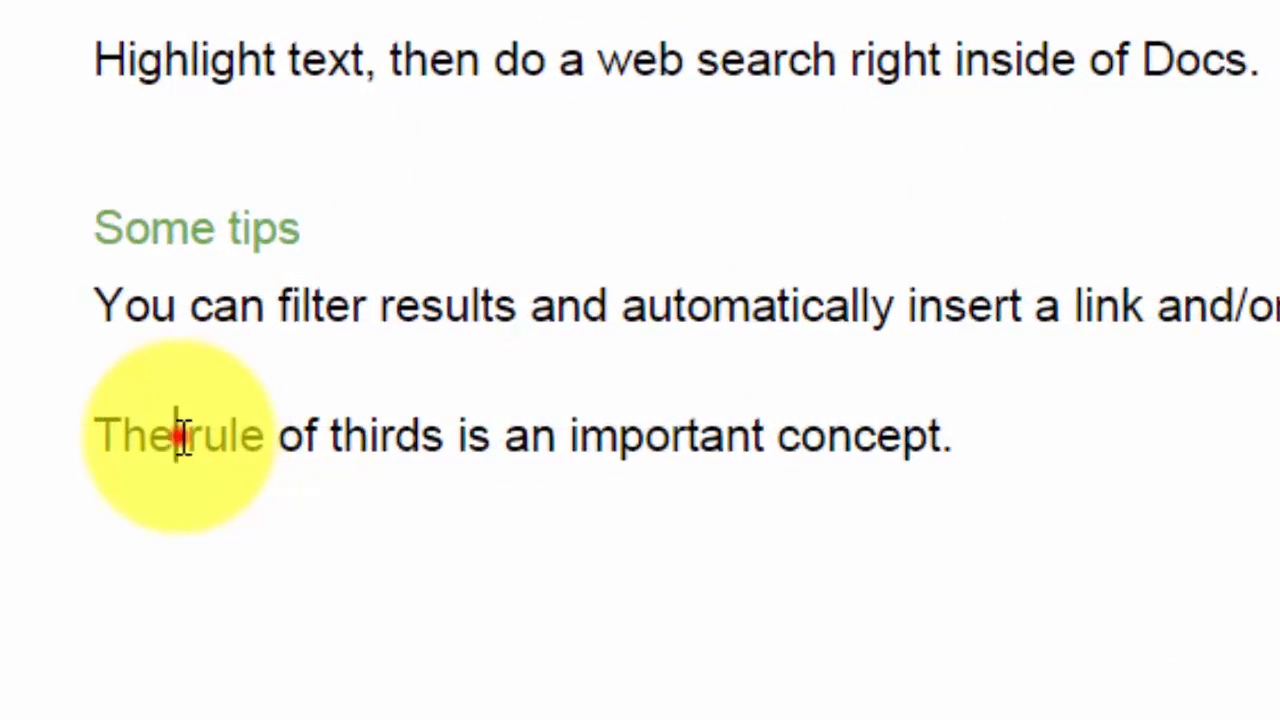
drag(375, 437, 455, 437)
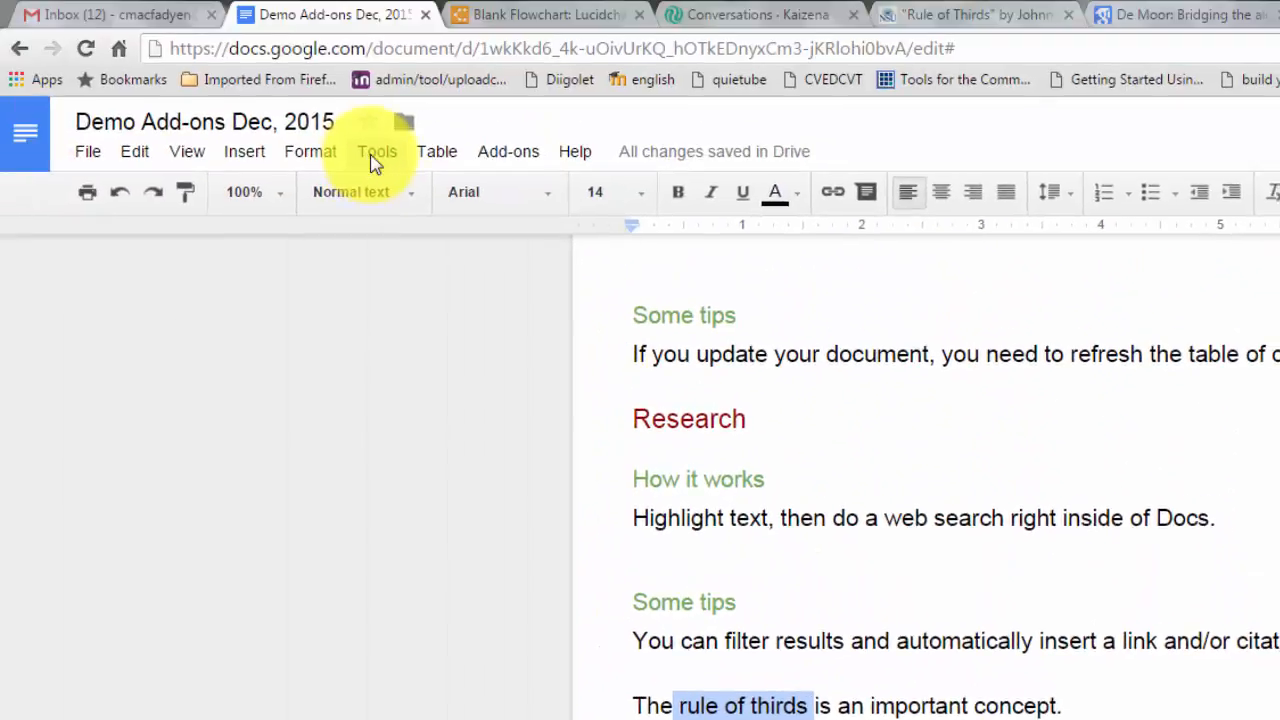
click(373, 158)
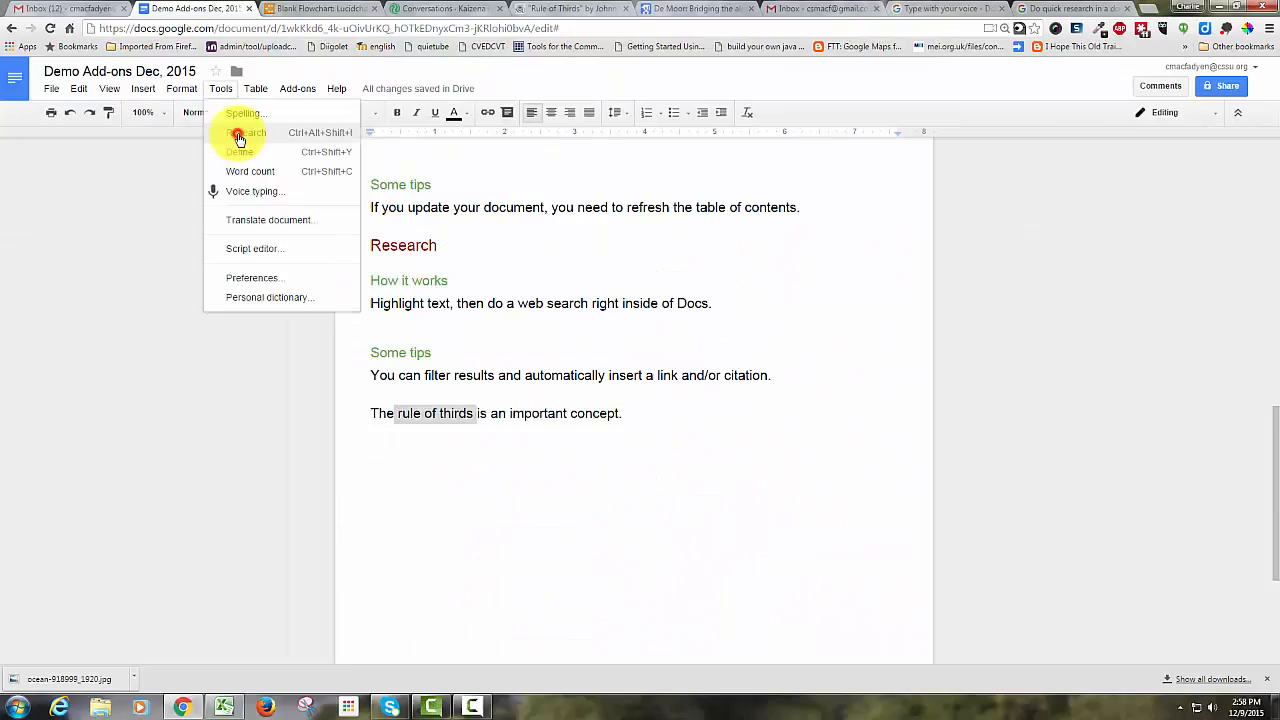
click(408, 227)
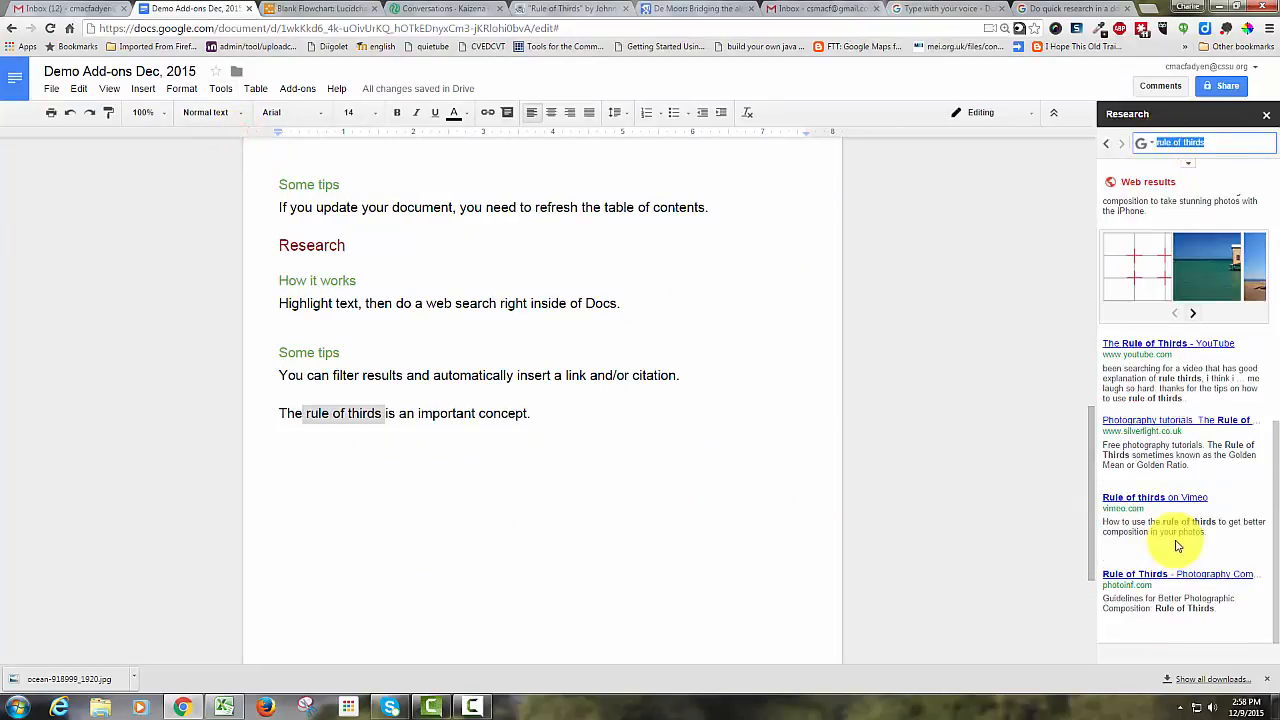
Filter the rule of thirds research results by Images and then by Scholar.
mouse_move(1177, 545)
scroll(1177, 545, up, 5)
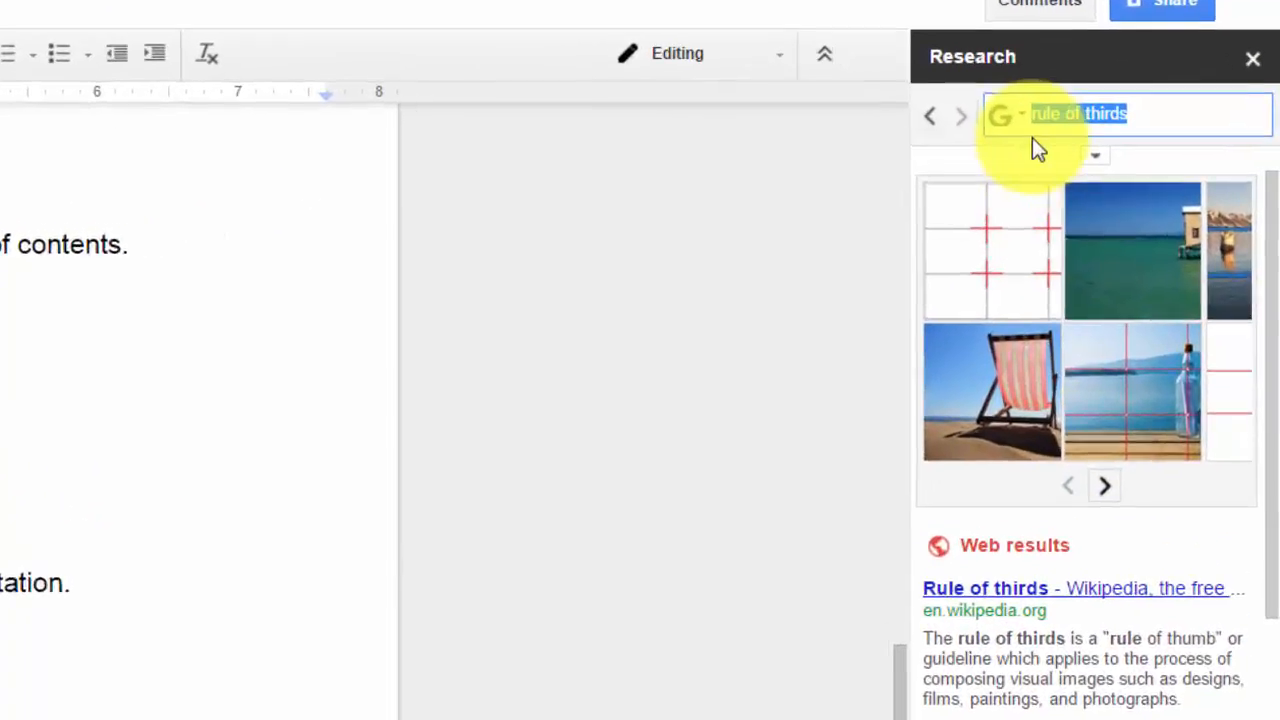
click(1003, 118)
click(1045, 215)
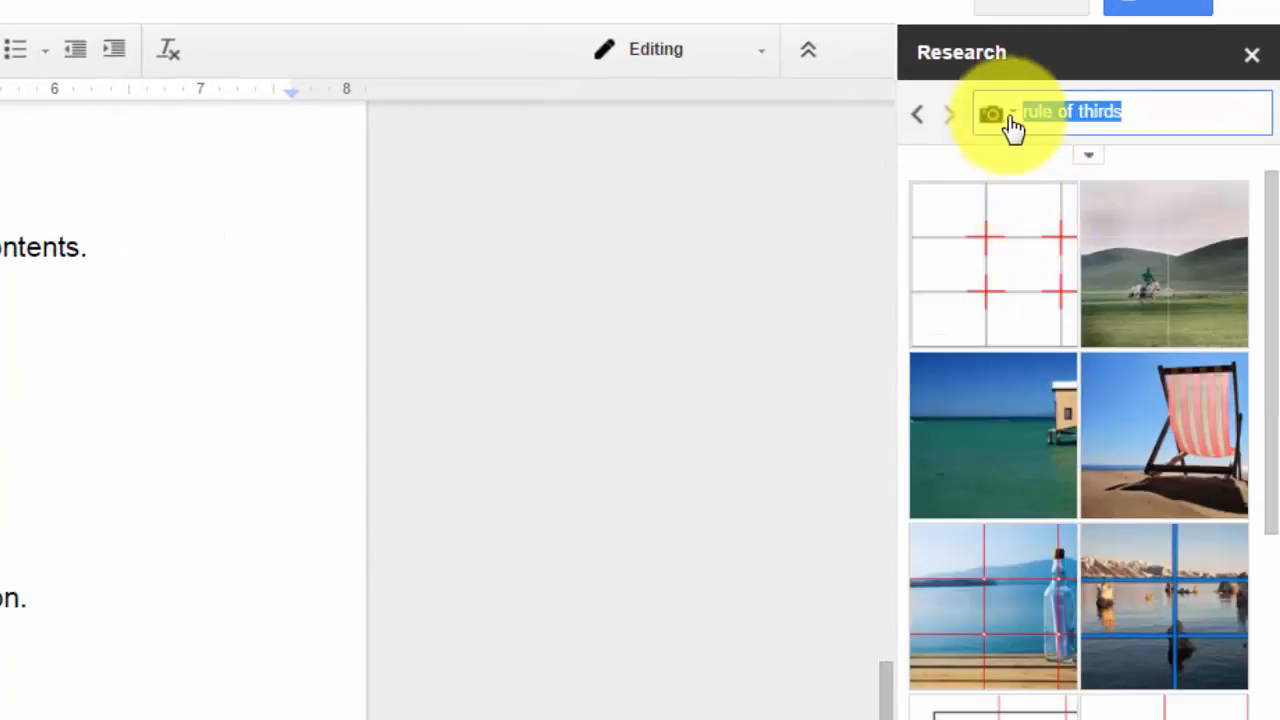
click(1006, 118)
click(1038, 265)
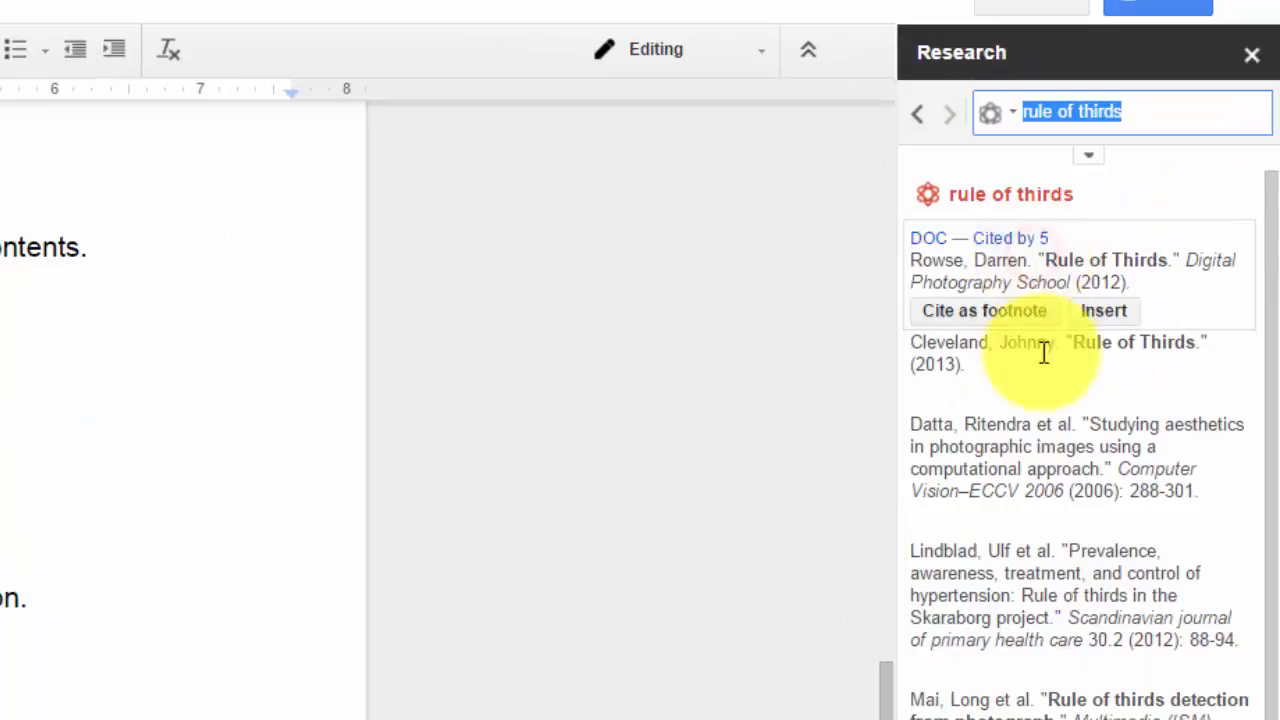
Switch the research filter back to Everything.
scroll(1142, 705, down, 3)
scroll(1142, 705, up, 3)
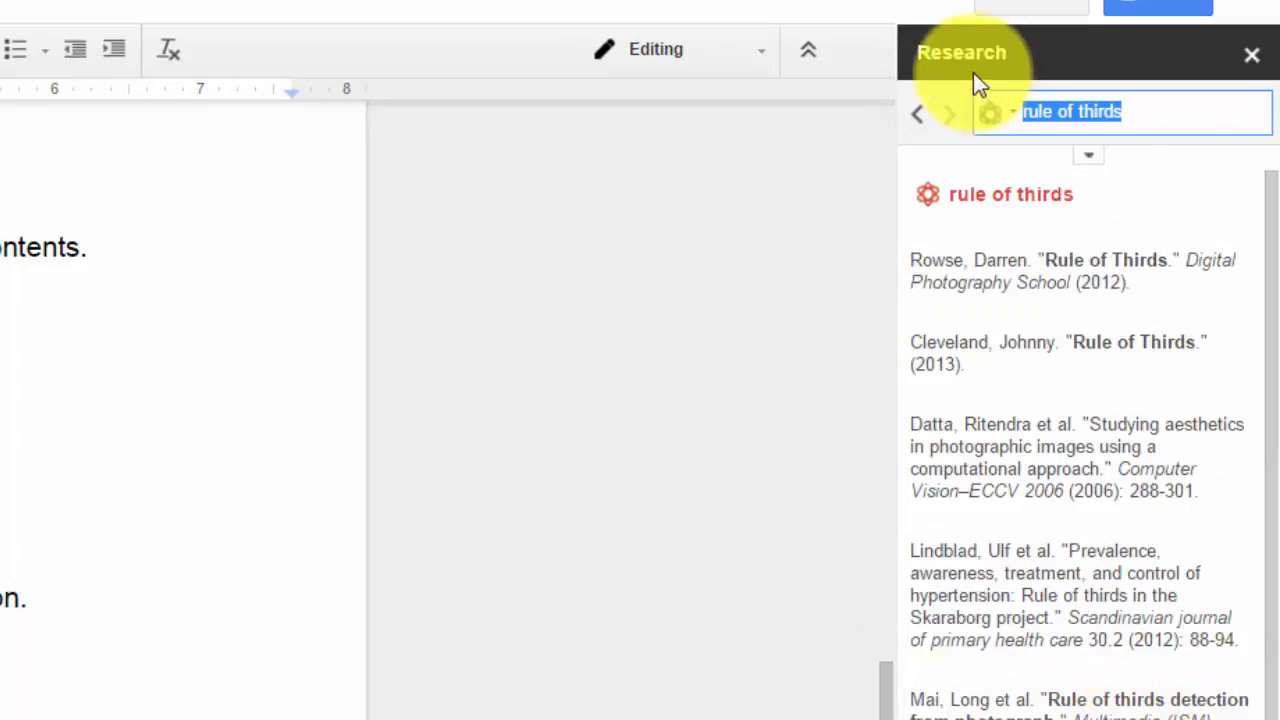
click(1016, 114)
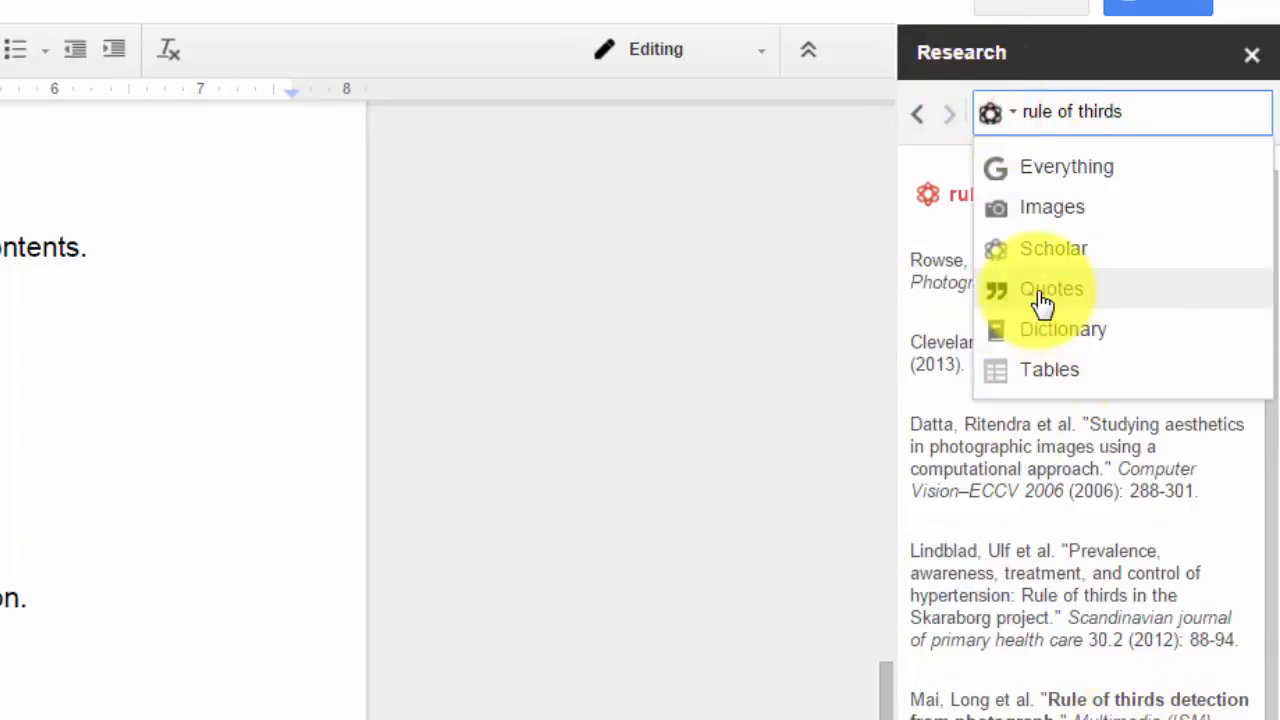
click(1042, 178)
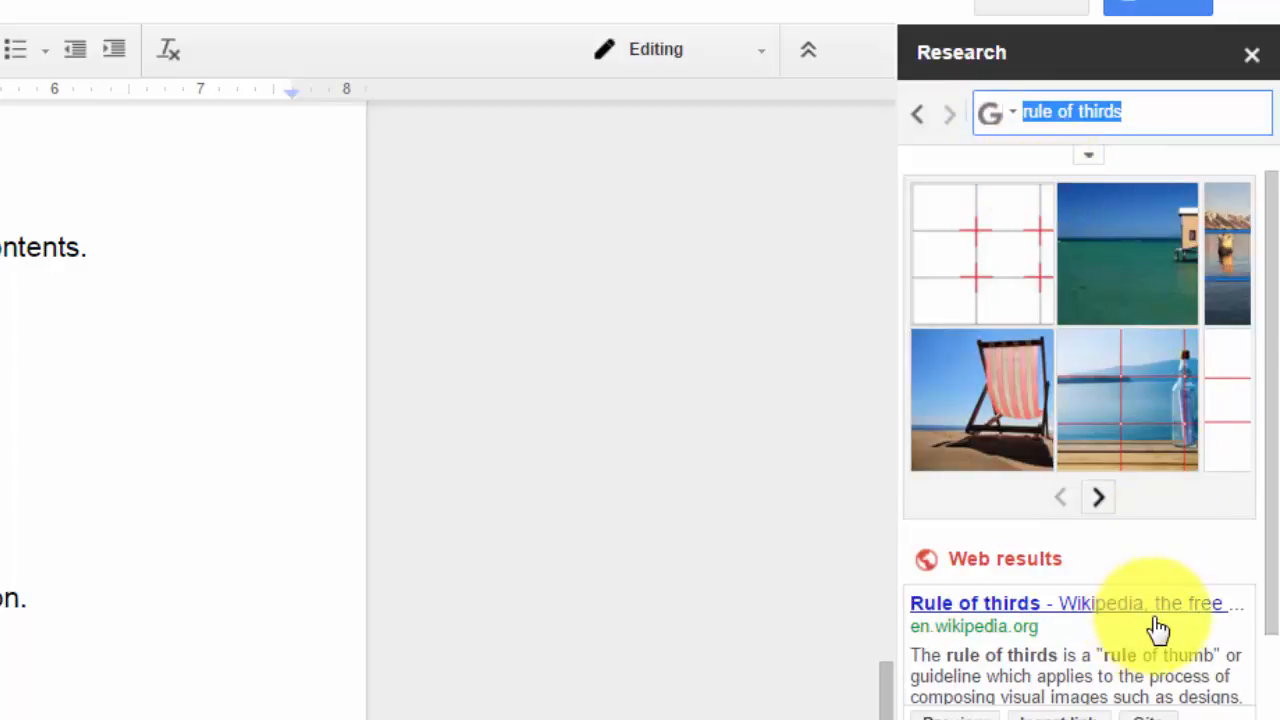
Open the Cambridge in Colour rule of thirds web result, browse the page, and return to the document.
scroll(1115, 700, down, 2)
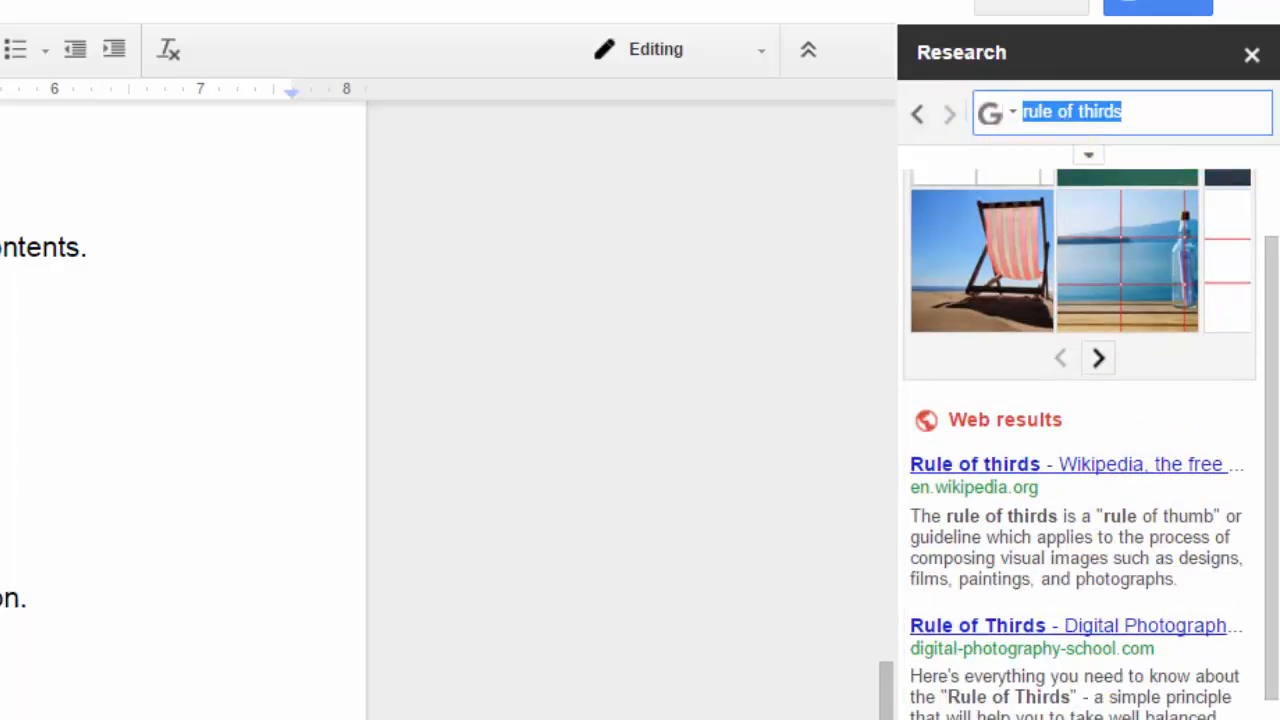
click(1057, 719)
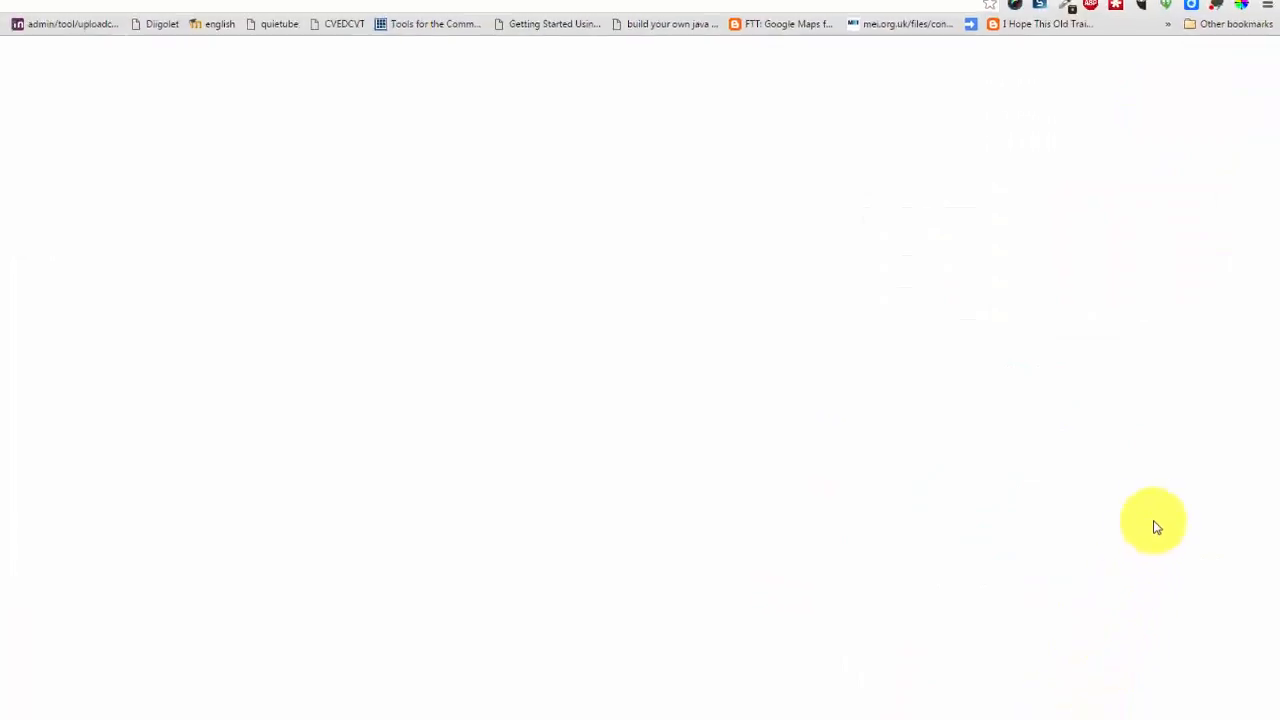
scroll(866, 385, down, 5)
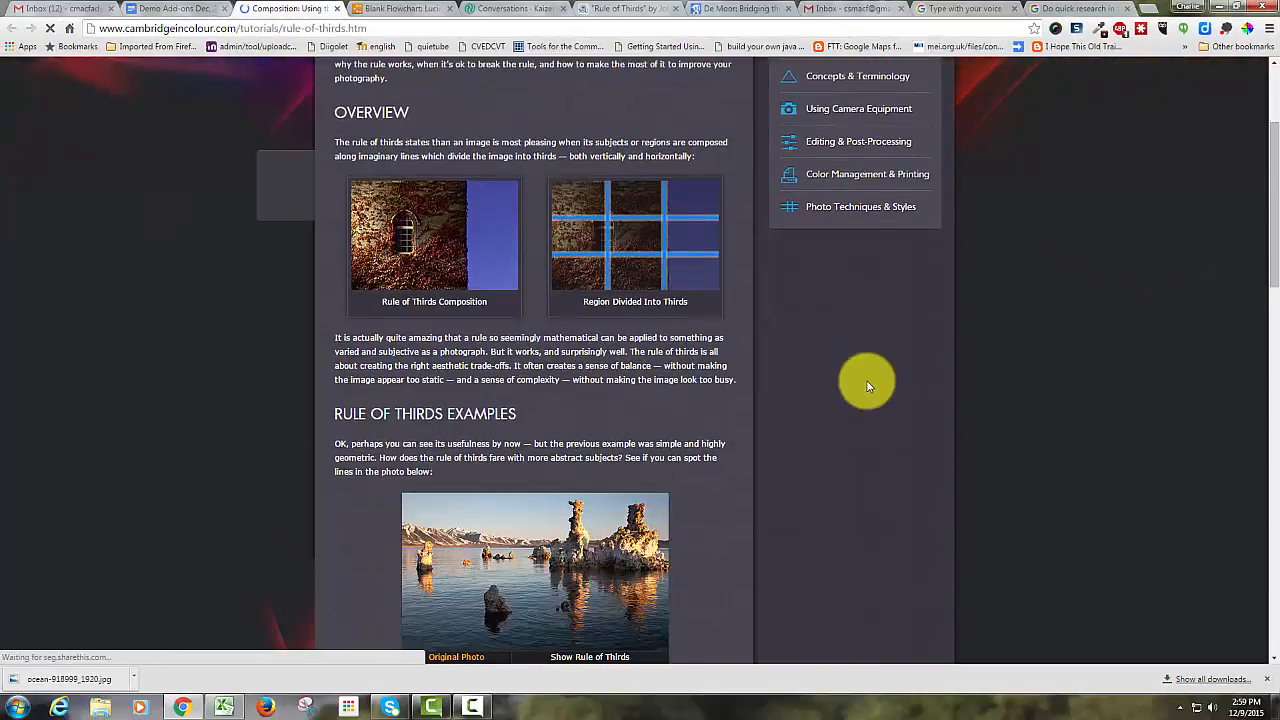
scroll(867, 387, down, 4)
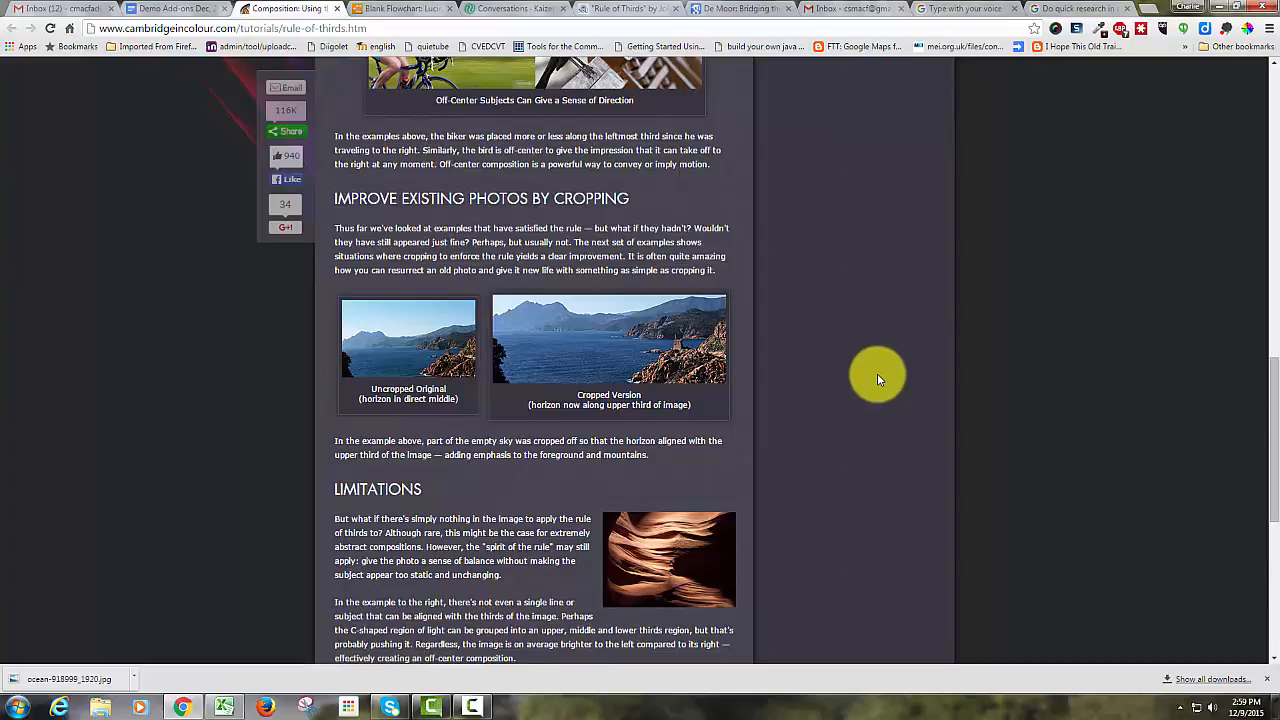
scroll(876, 382, down, 6)
scroll(876, 375, up, 10)
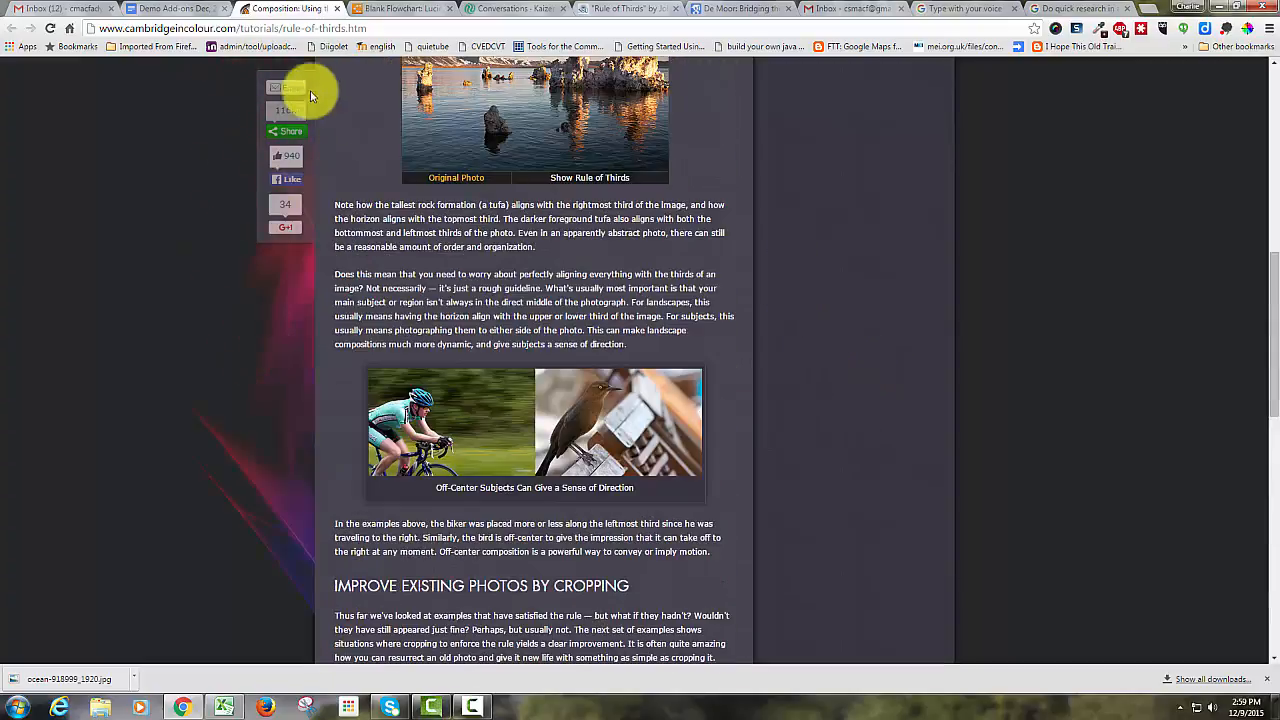
click(170, 9)
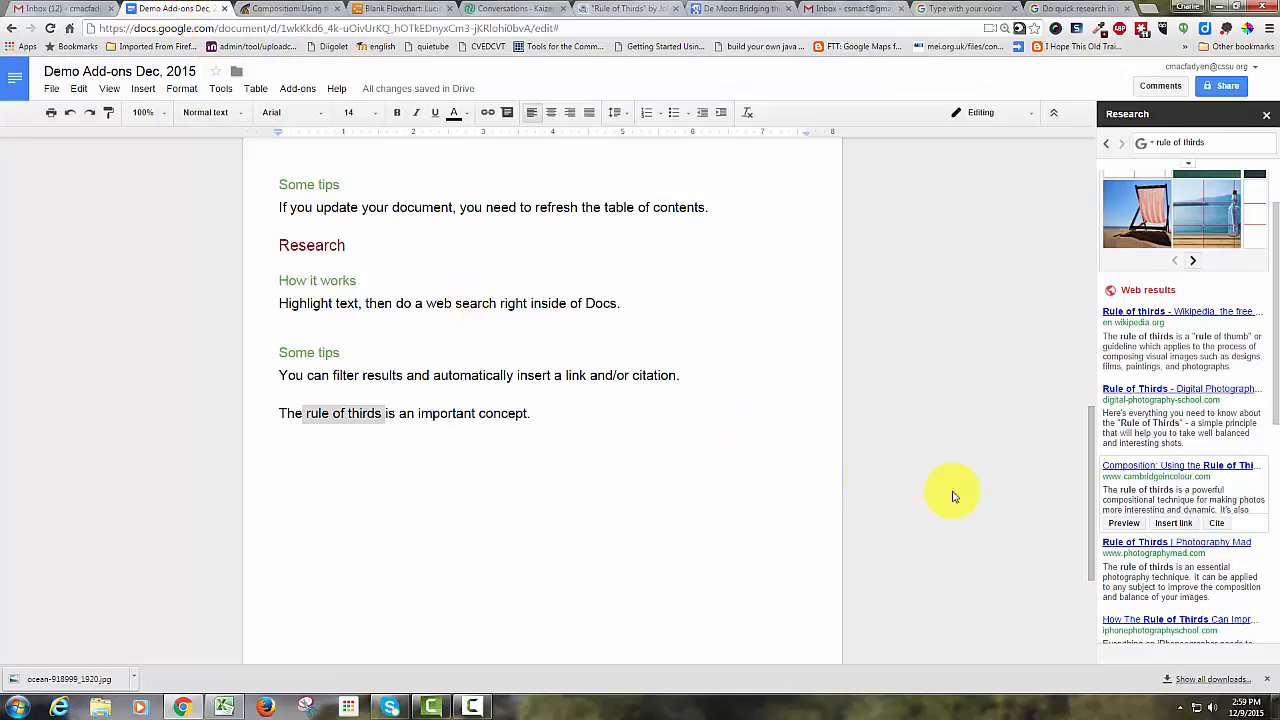
Insert the Cambridge in Colour result as a link on 'rule of thirds' and cite it as a footnote.
click(1176, 524)
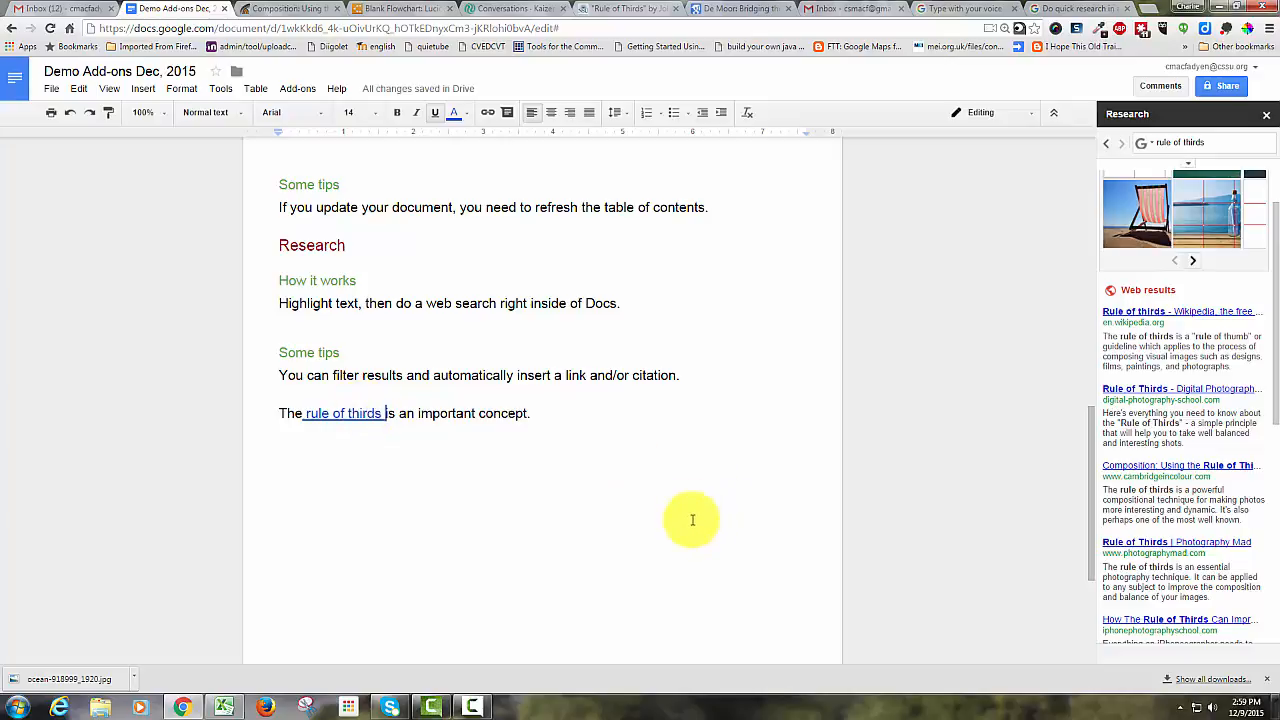
mouse_move(1186, 503)
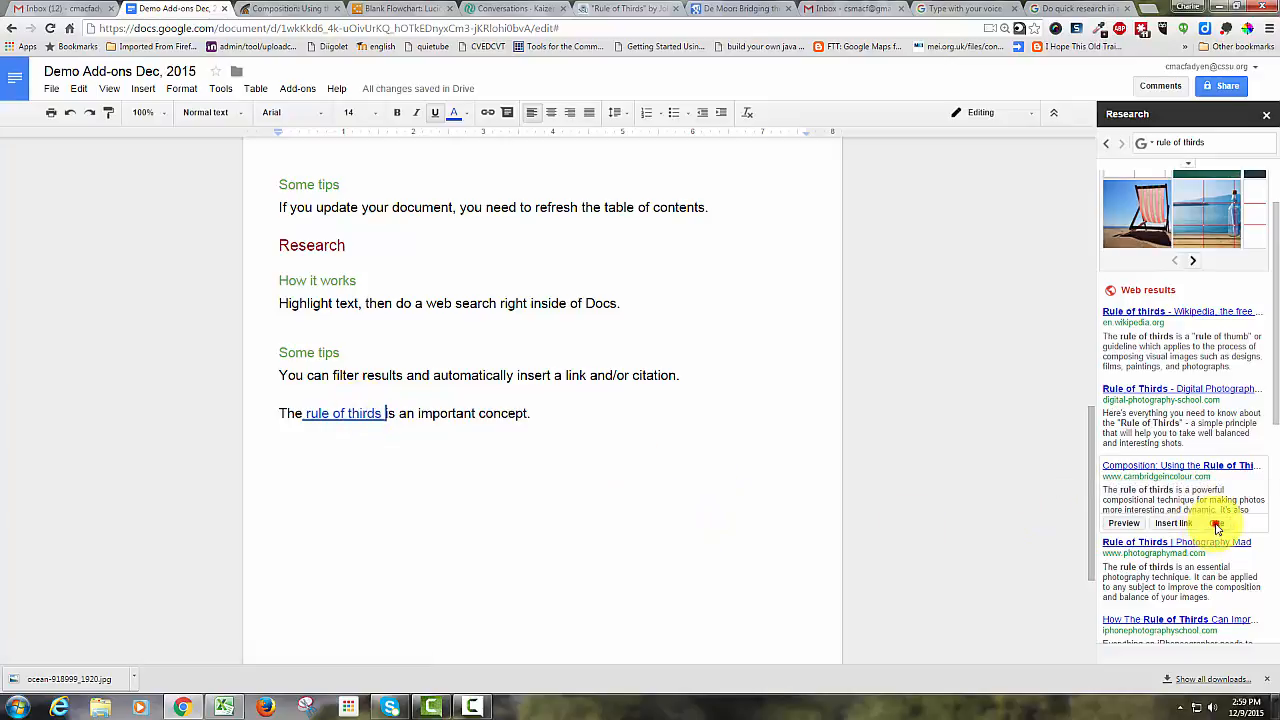
click(1216, 524)
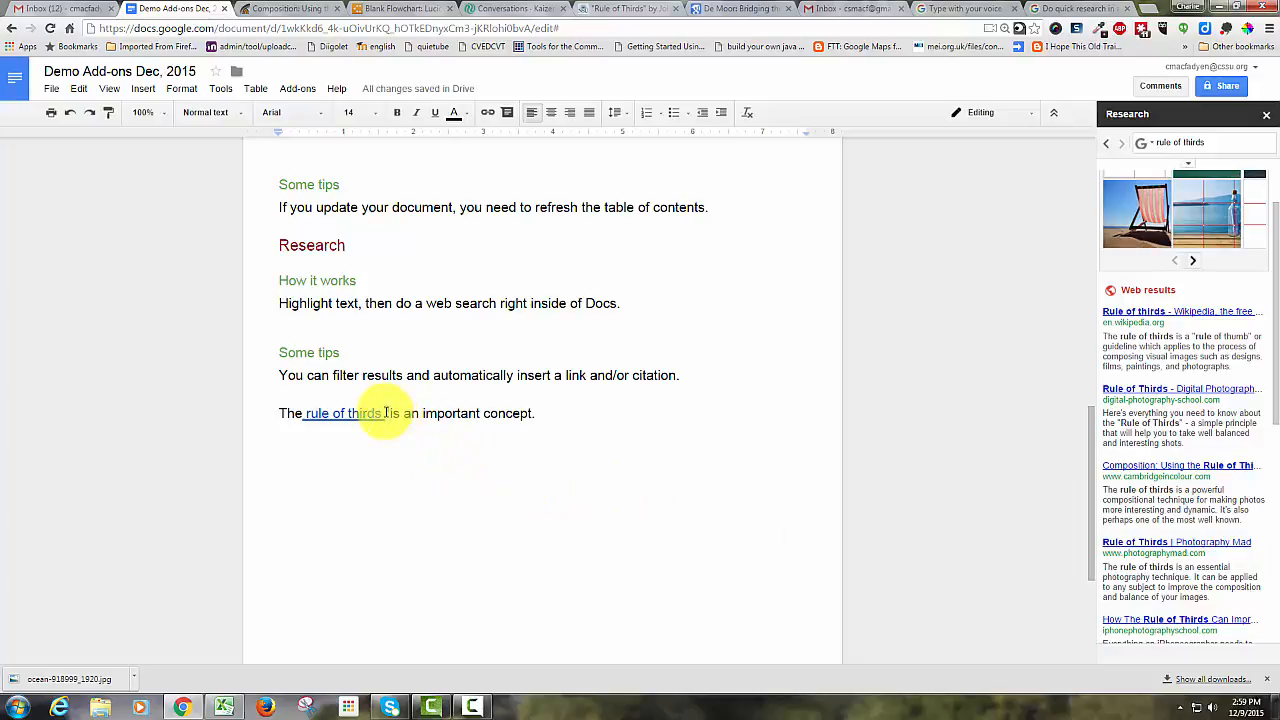
scroll(386, 413, down, 3)
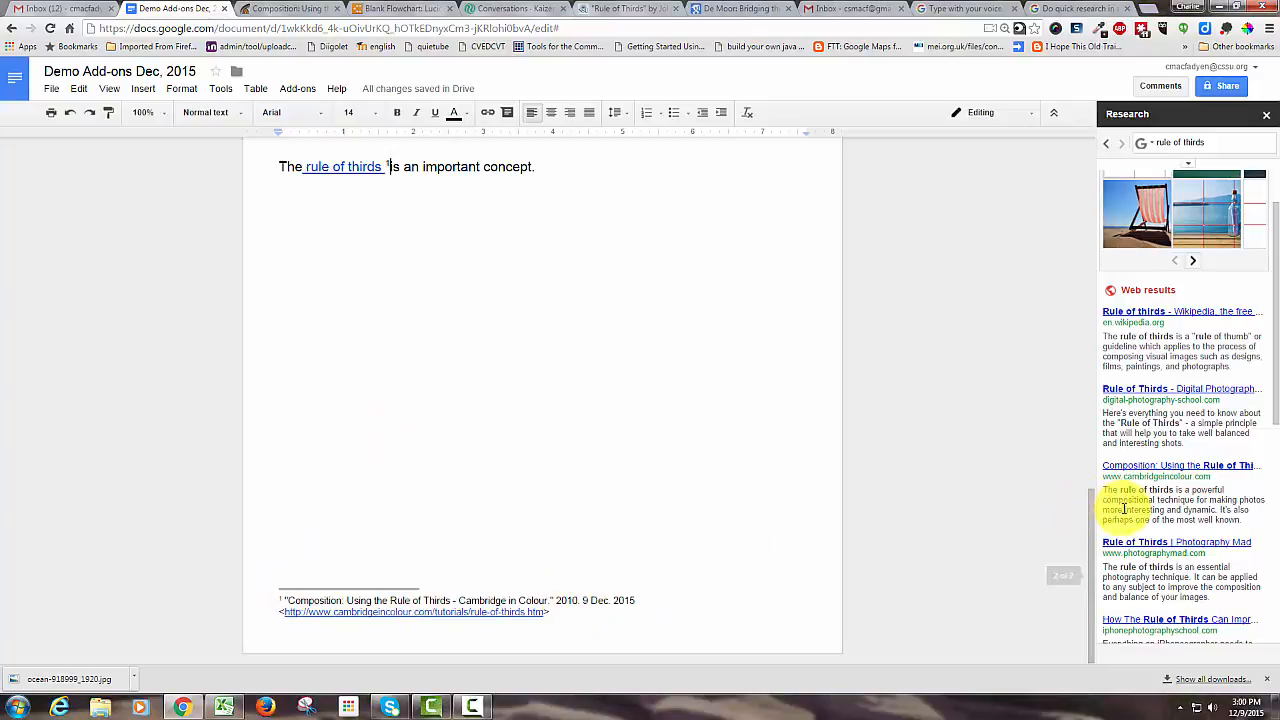
mouse_move(1155, 518)
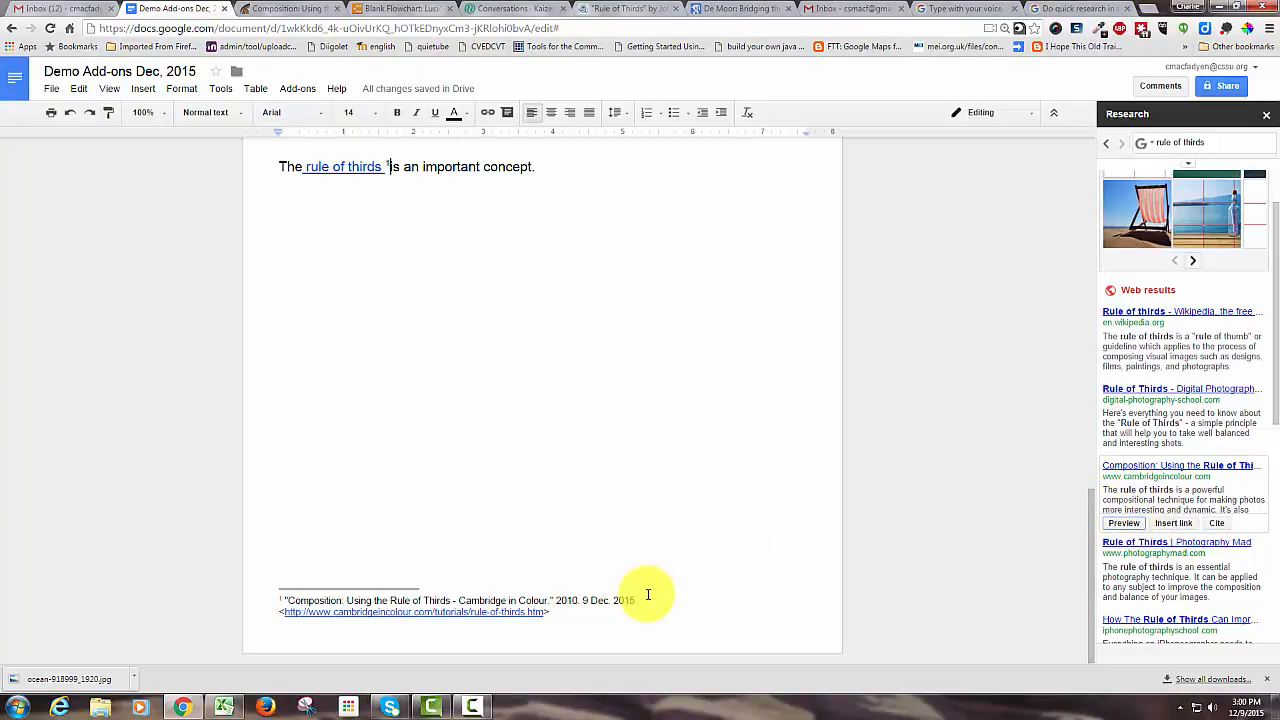